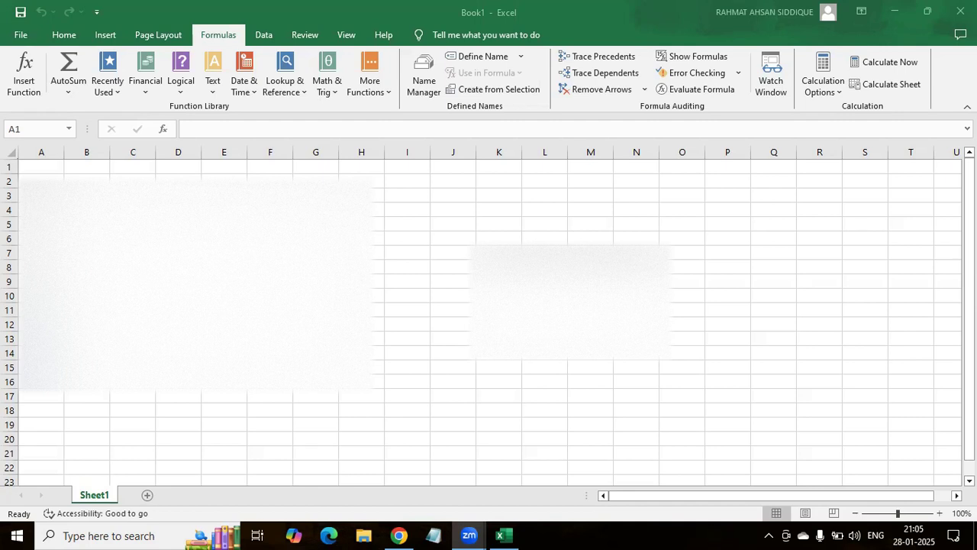
# Open the account page, view the About Excel version information and close it.
pyautogui.click(25, 40)
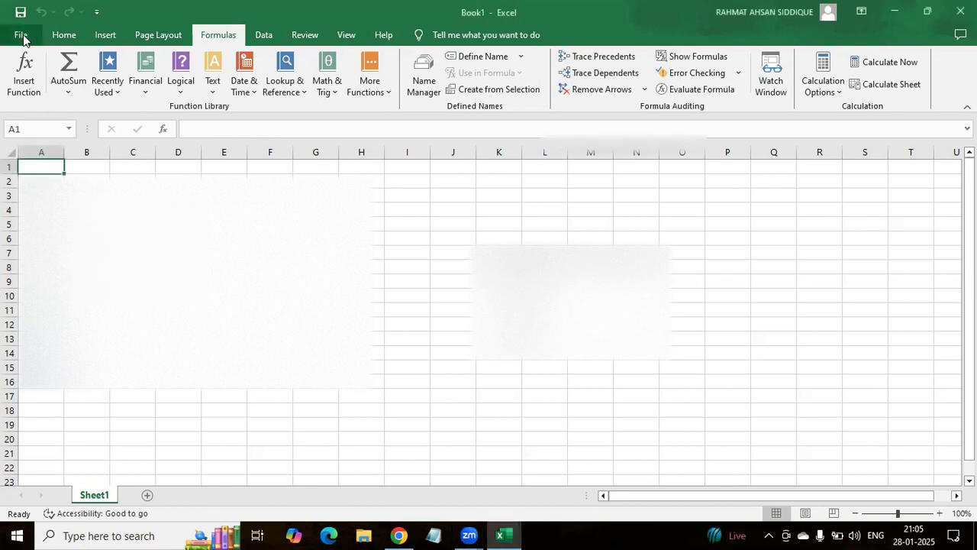
pyautogui.click(23, 35)
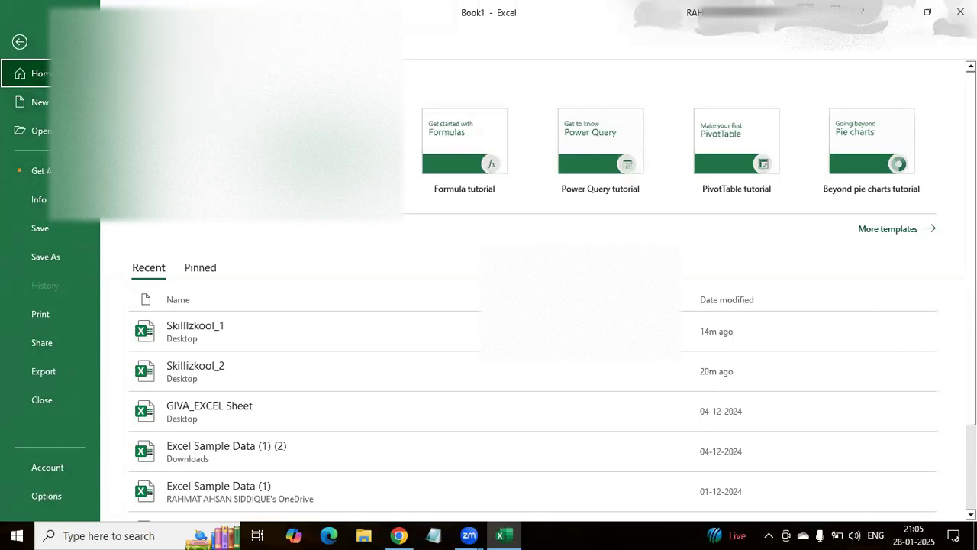
pyautogui.click(49, 472)
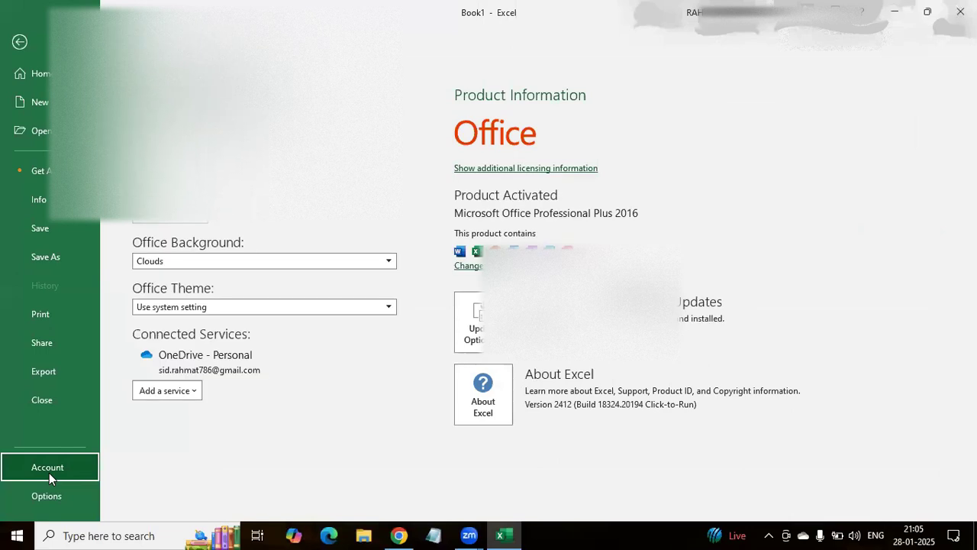
pyautogui.click(496, 390)
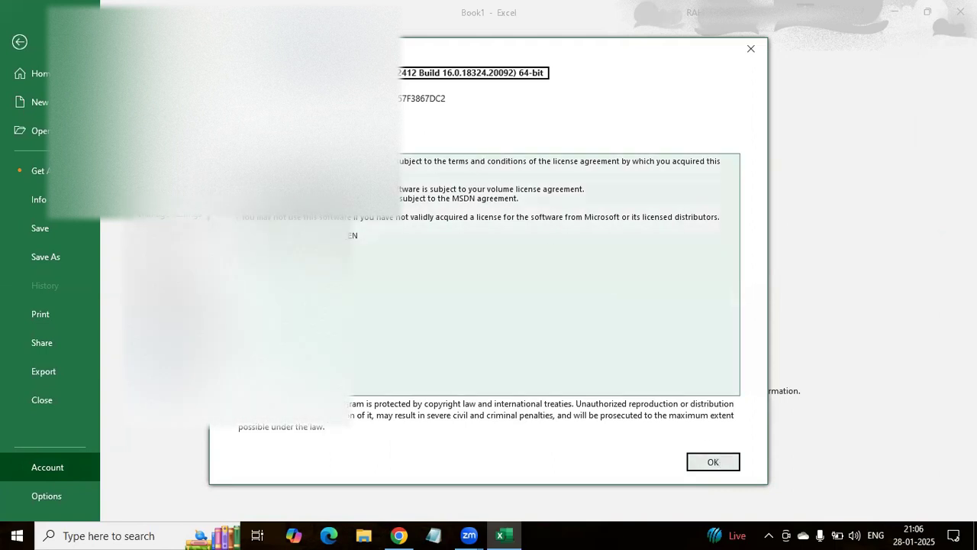
pyautogui.click(709, 462)
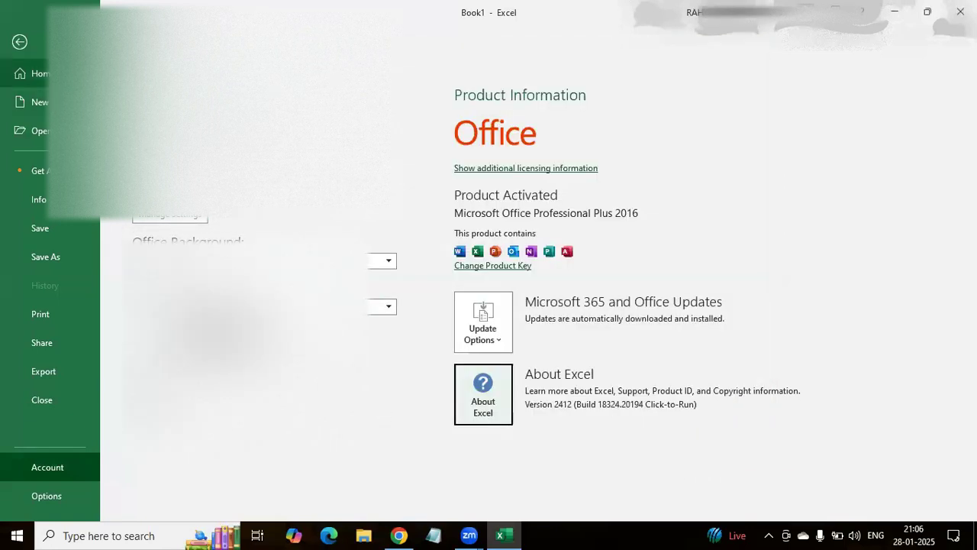
# View the pinned and recent workbook lists on the start page, and create a new blank workbook.
pyautogui.click(55, 75)
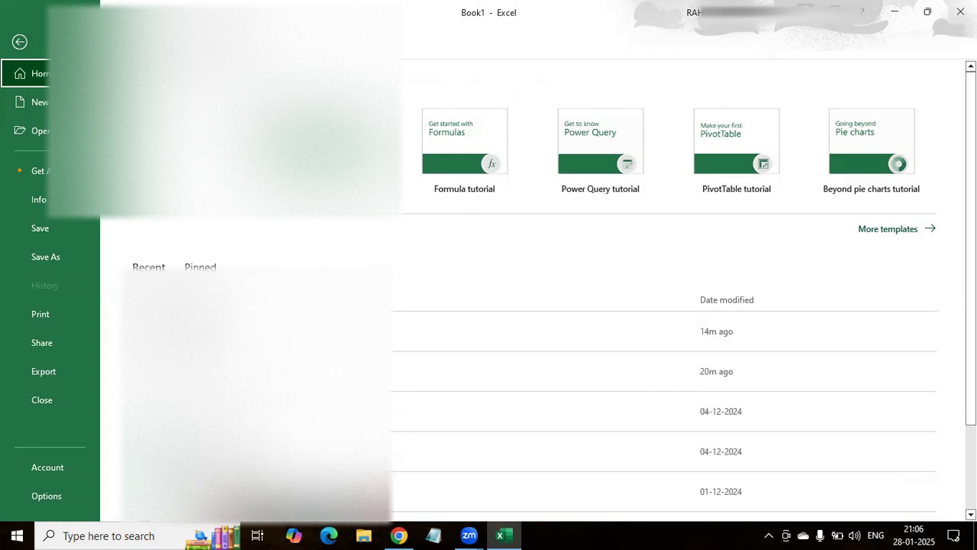
pyautogui.click(201, 267)
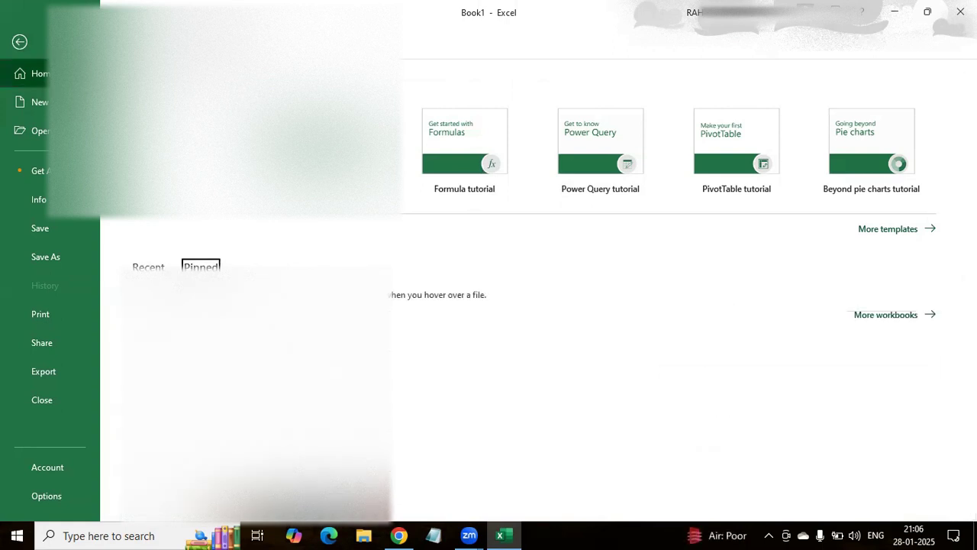
pyautogui.click(149, 267)
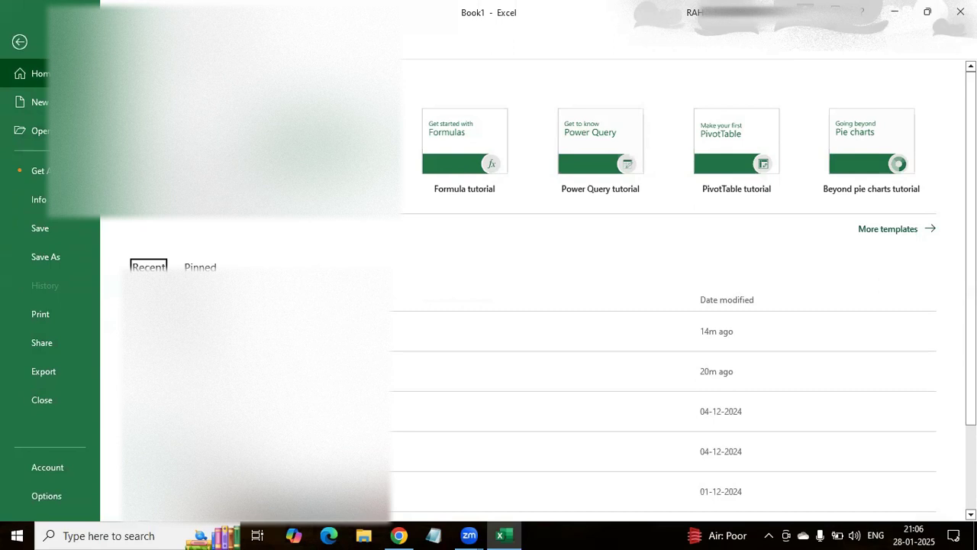
pyautogui.click(193, 142)
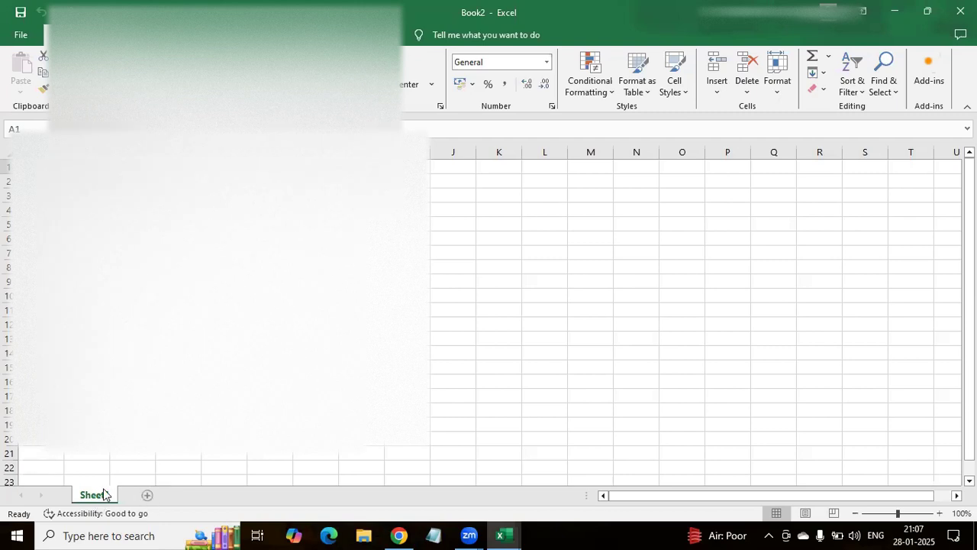
# Add five new worksheets, Sheet2 through Sheet6, to the blank workbook.
pyautogui.click(147, 497)
pyautogui.click(192, 497)
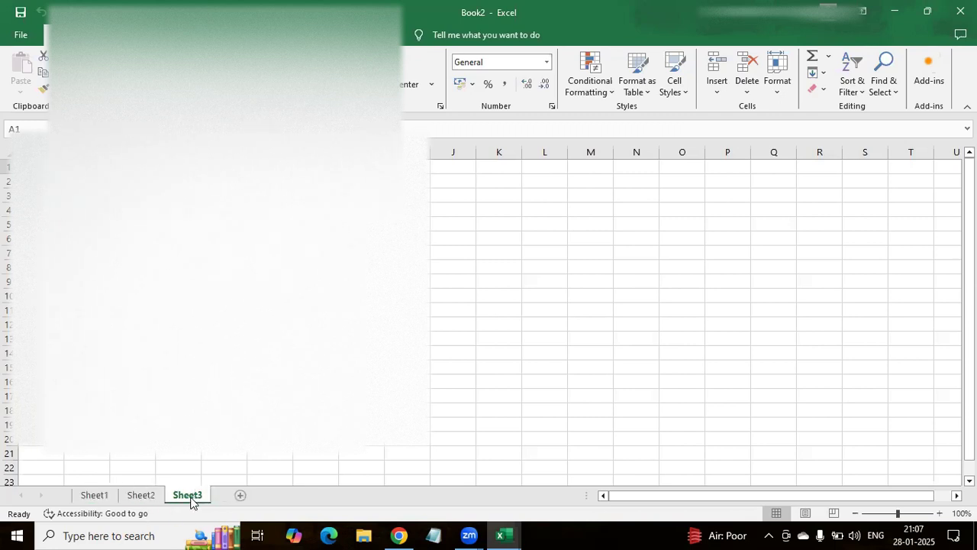
pyautogui.click(237, 497)
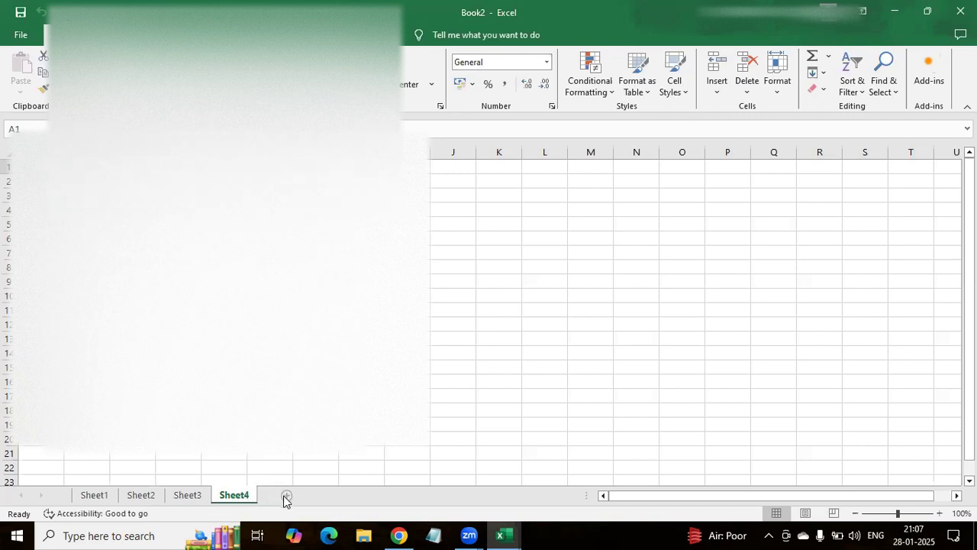
pyautogui.click(286, 497)
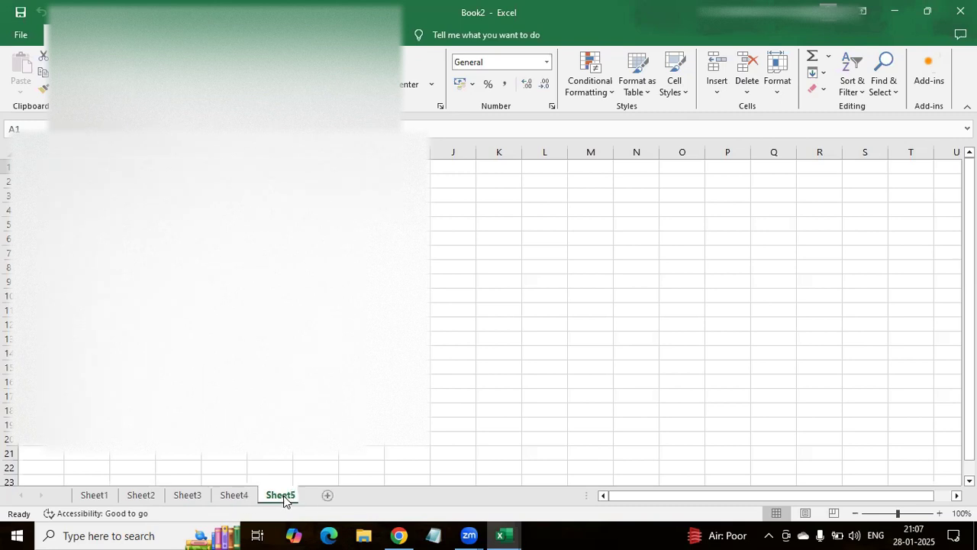
pyautogui.click(333, 497)
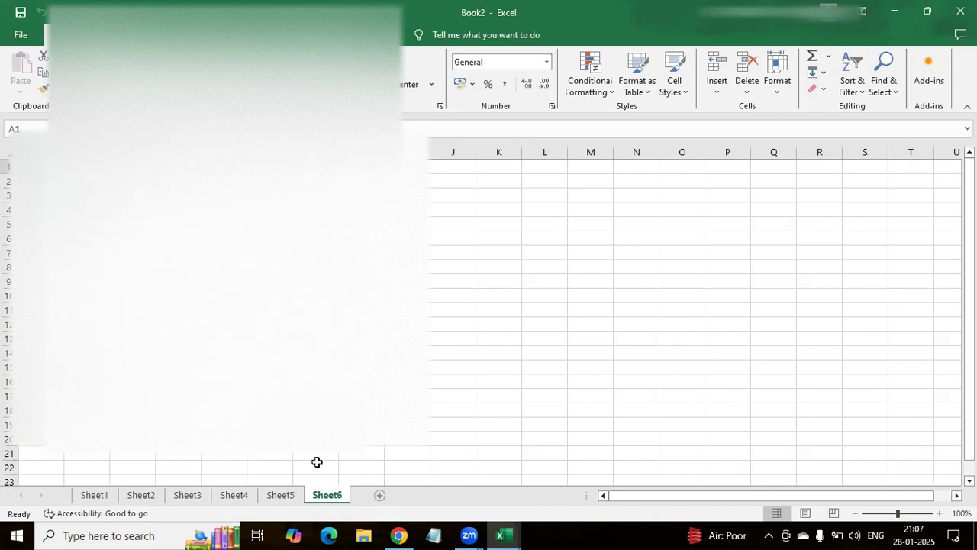
# Delete worksheets Sheet6, Sheet5, Sheet4, Sheet3 and Sheet2 from the workbook one by one.
pyautogui.rightClick(330, 497)
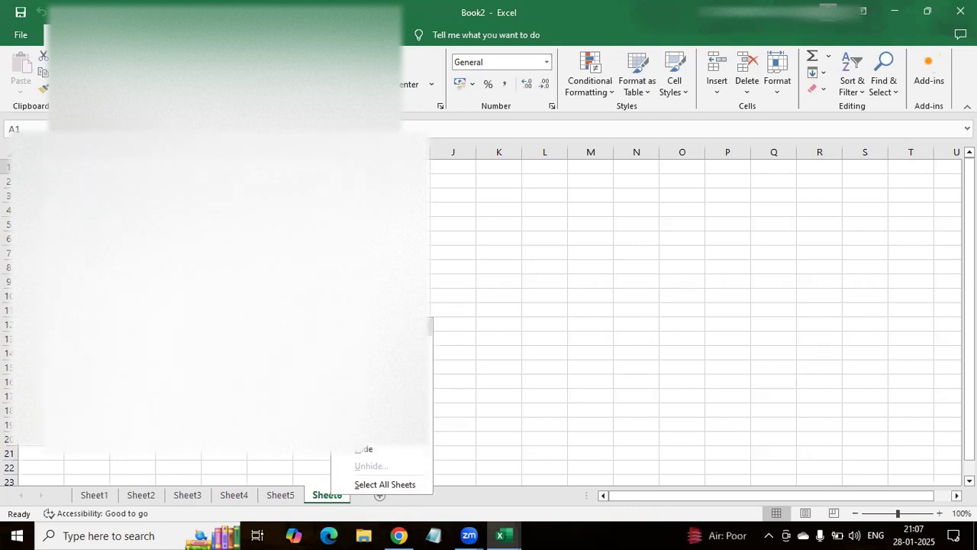
pyautogui.click(371, 345)
pyautogui.rightClick(293, 492)
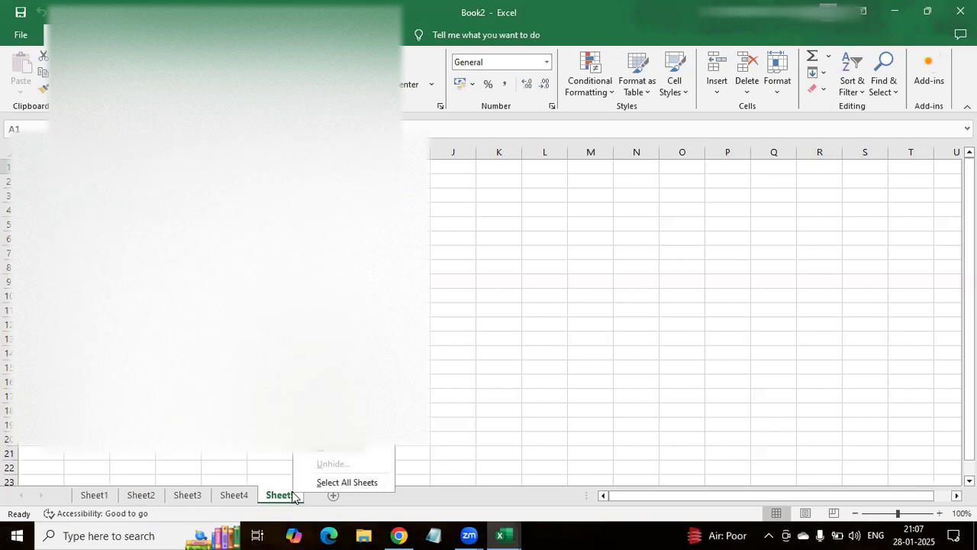
pyautogui.click(332, 346)
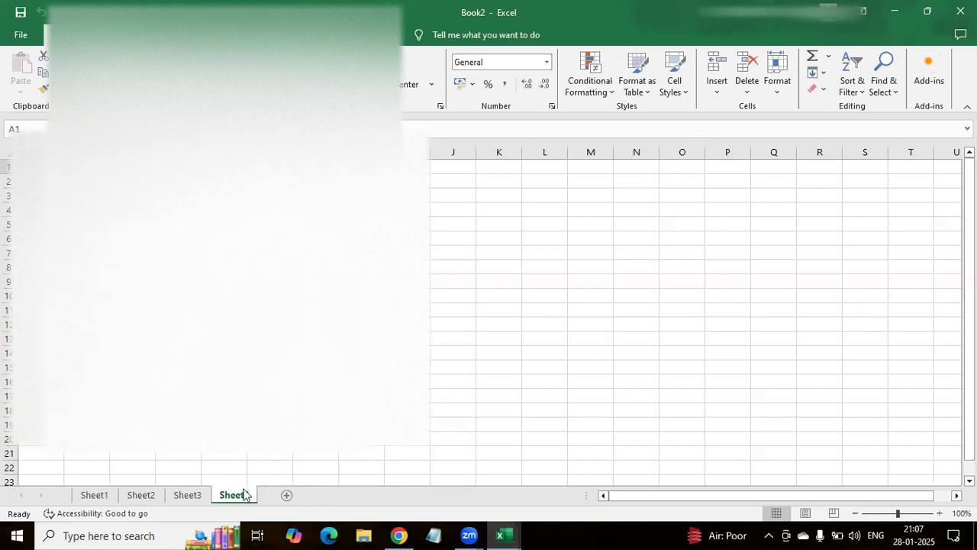
pyautogui.rightClick(244, 494)
pyautogui.click(283, 346)
pyautogui.rightClick(192, 495)
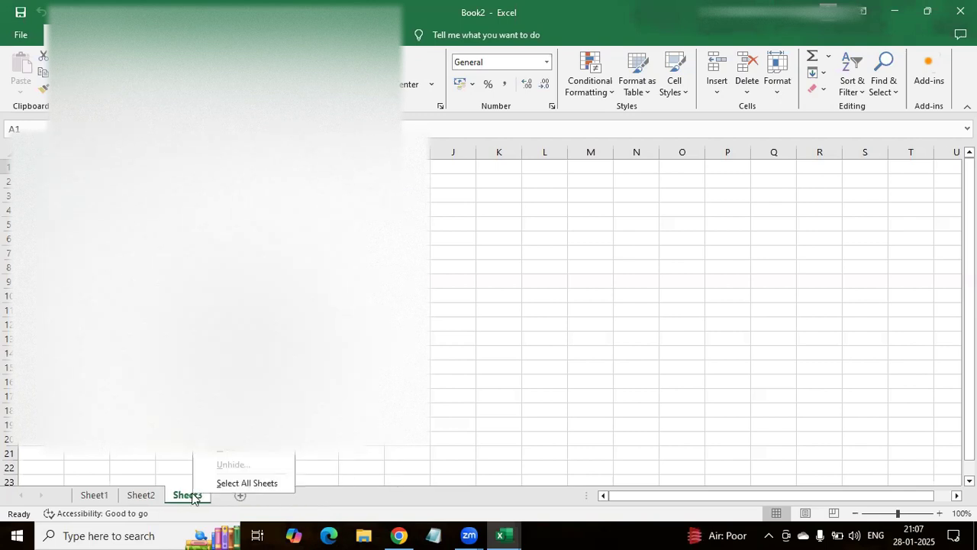
pyautogui.click(229, 346)
pyautogui.rightClick(151, 496)
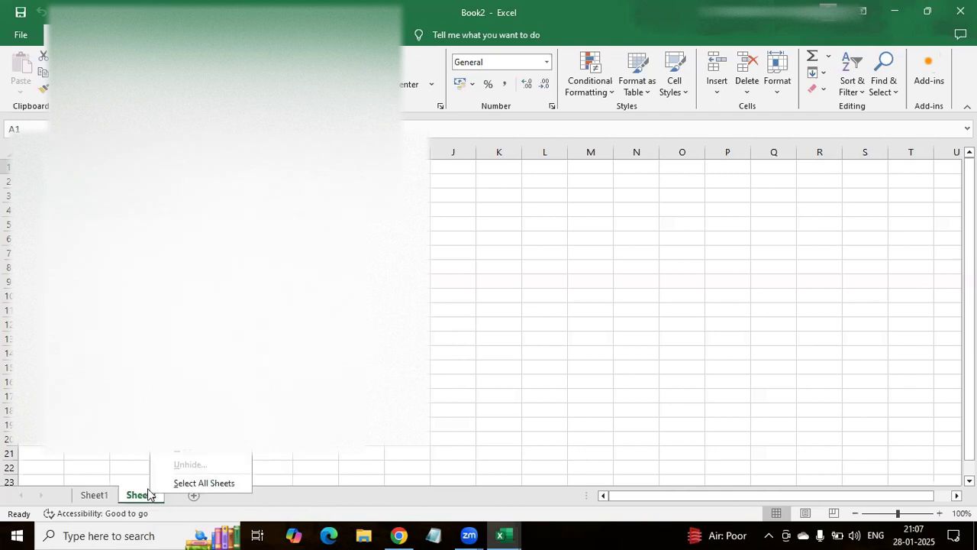
pyautogui.click(188, 346)
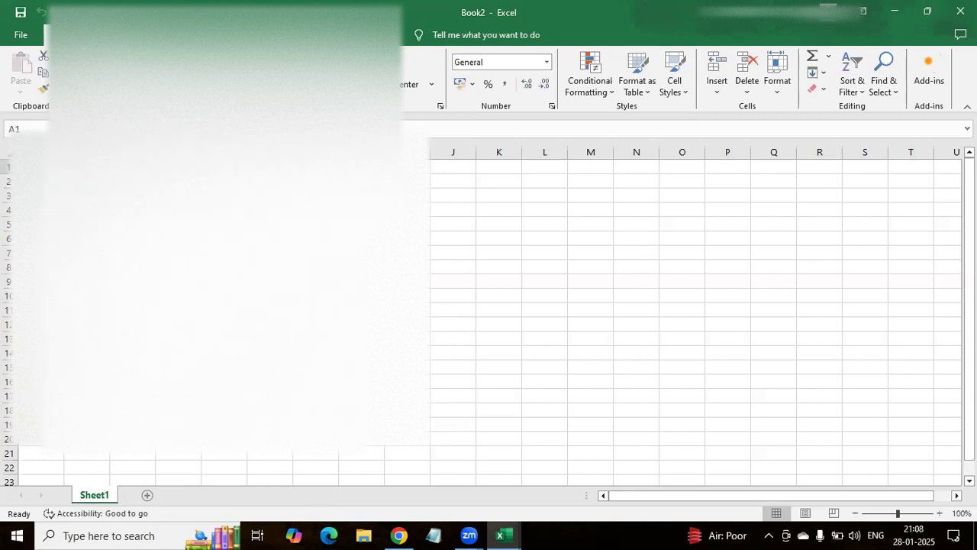
# Select cells D6 and K9 in turn, and go directly to cell I9 by its cell reference.
pyautogui.click(178, 238)
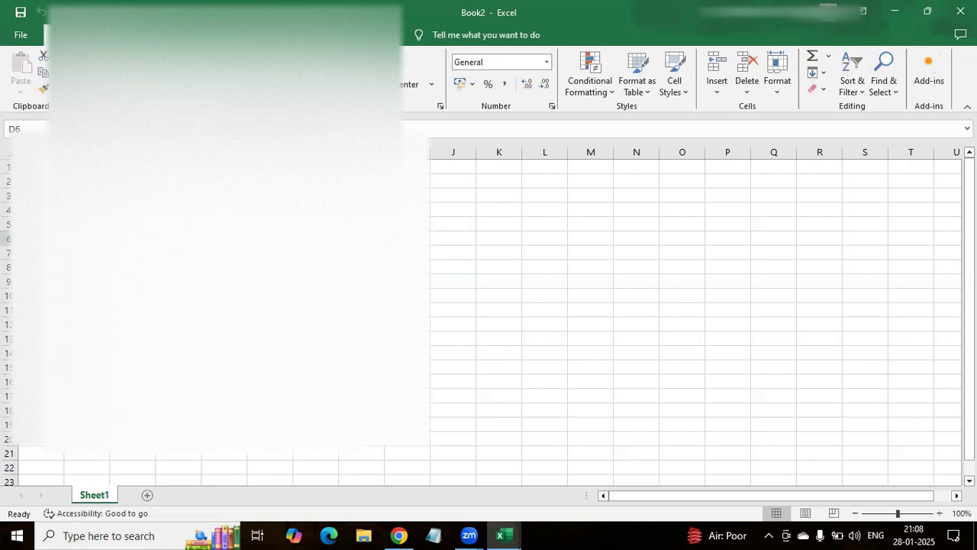
pyautogui.click(488, 287)
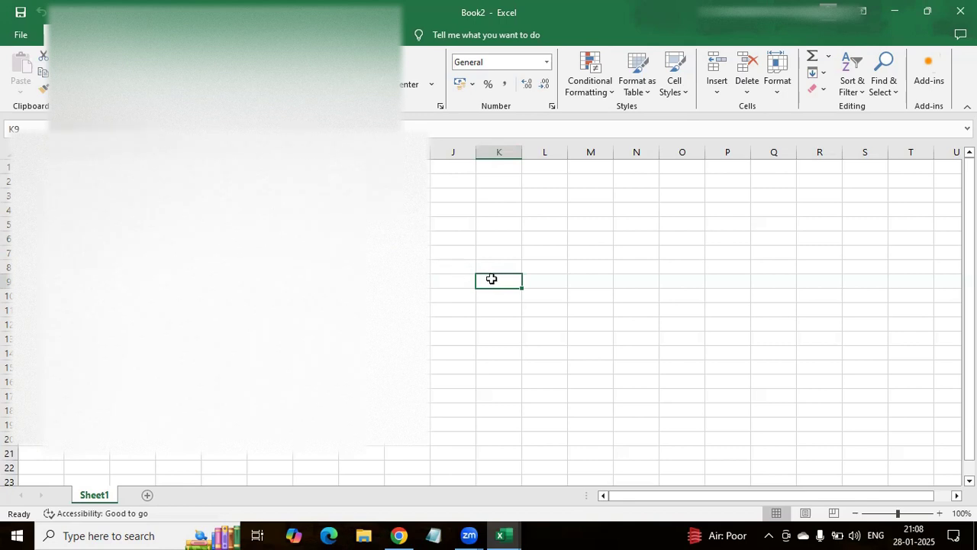
pyautogui.click(16, 129)
pyautogui.write('I9')
pyautogui.press('Return')
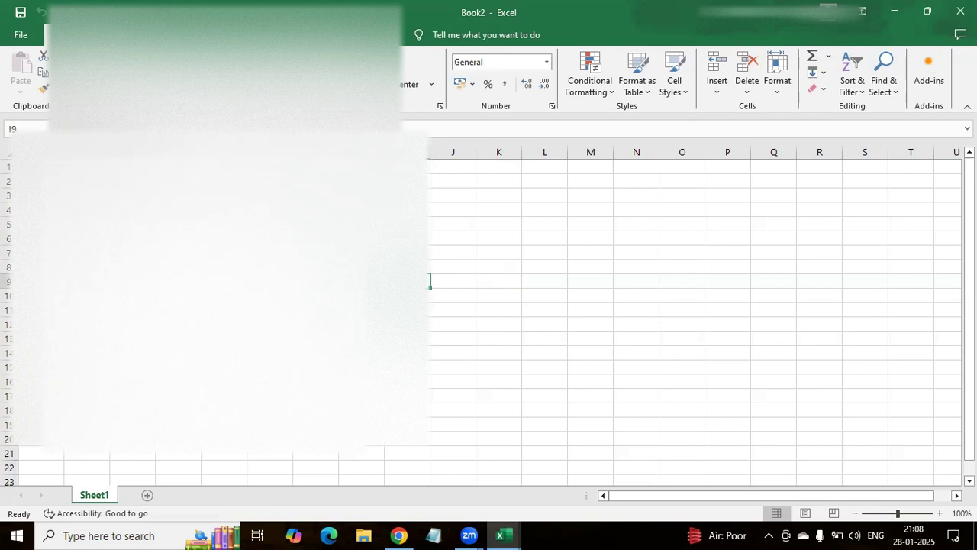
# Jump from cell A1 to the worksheet's last row and last column, and return to A1.
pyautogui.click(41, 181)
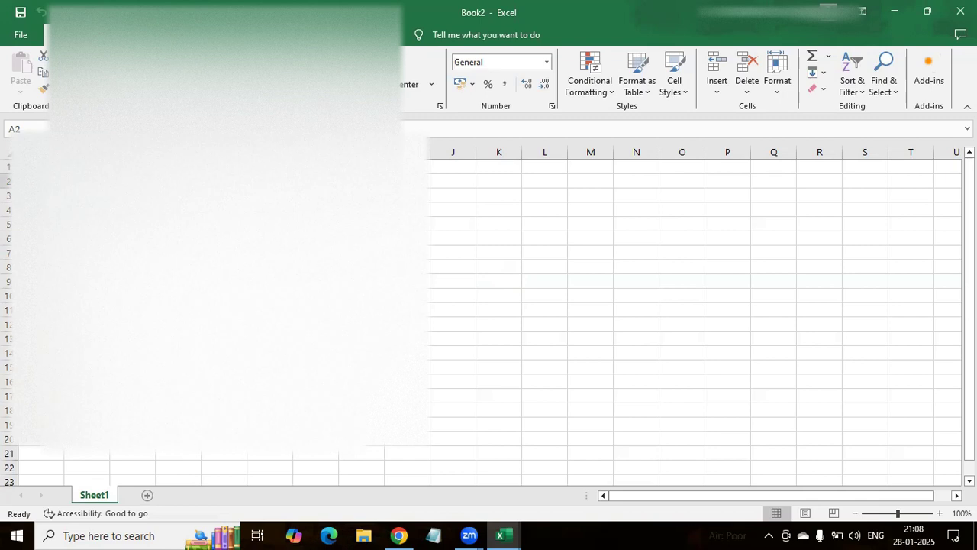
pyautogui.click(42, 166)
pyautogui.hotkey('ctrl', 'Down')
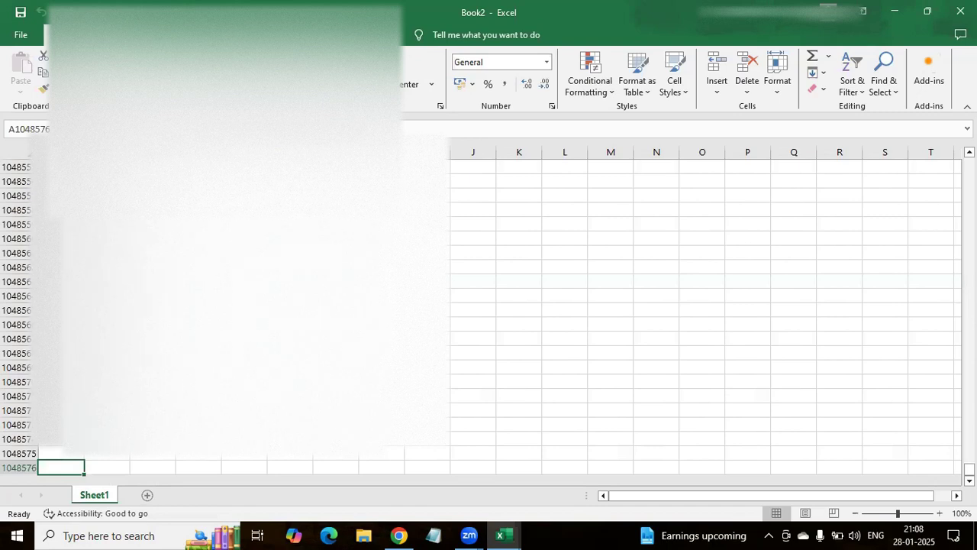
pyautogui.hotkey('ctrl', 'Right')
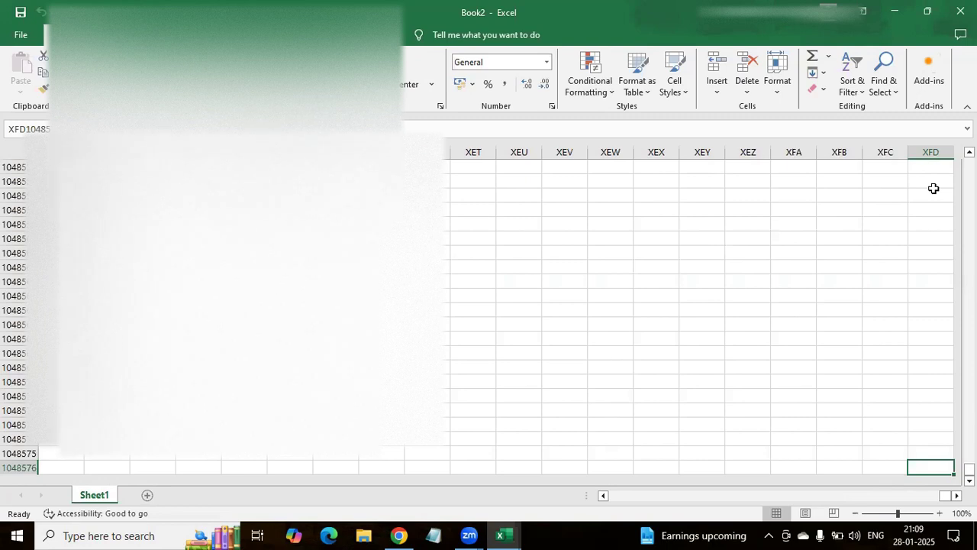
pyautogui.press('Home')
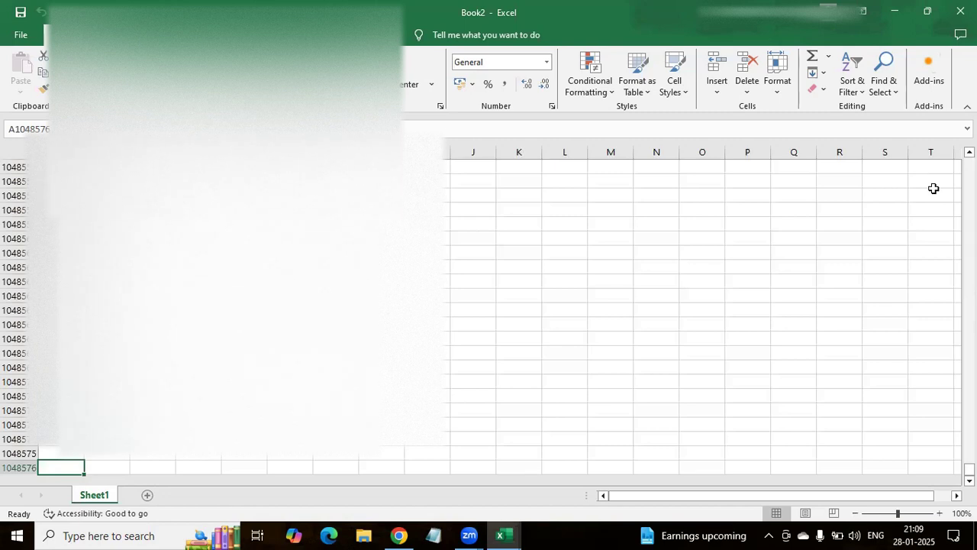
pyautogui.hotkey('ctrl', 'Home')
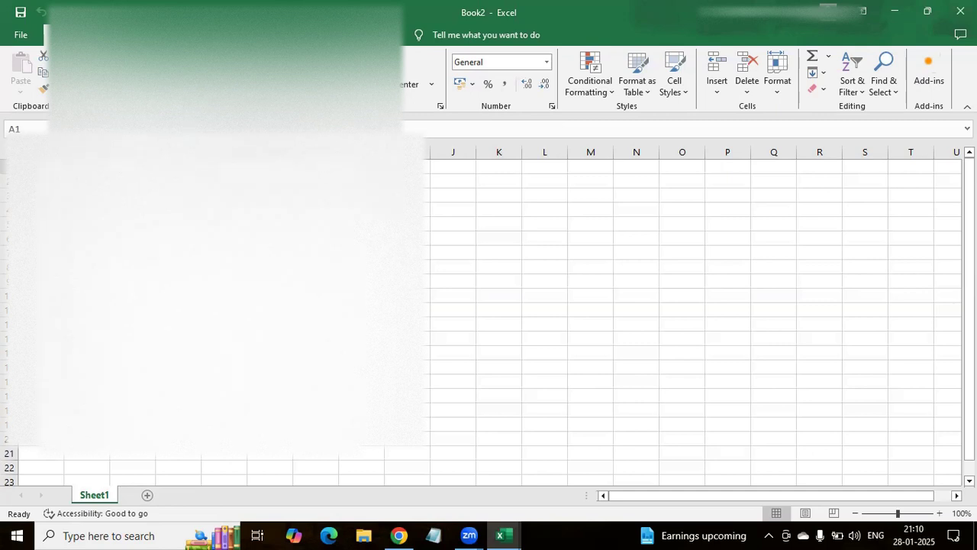
# Enter "na" in cell G8 and "a" in each of the cells G9 to G12.
pyautogui.click(362, 252)
pyautogui.click(316, 266)
pyautogui.write('na')
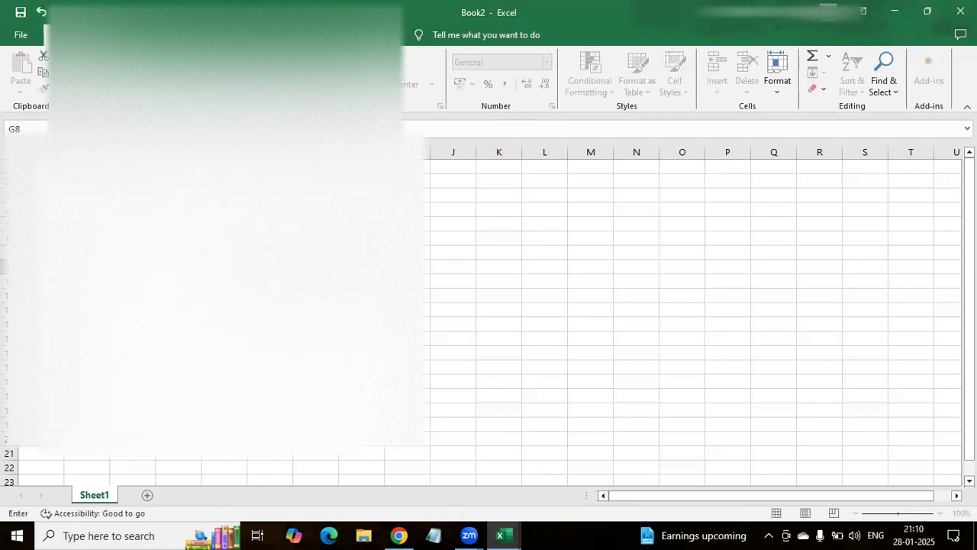
pyautogui.press('Return')
pyautogui.write('a')
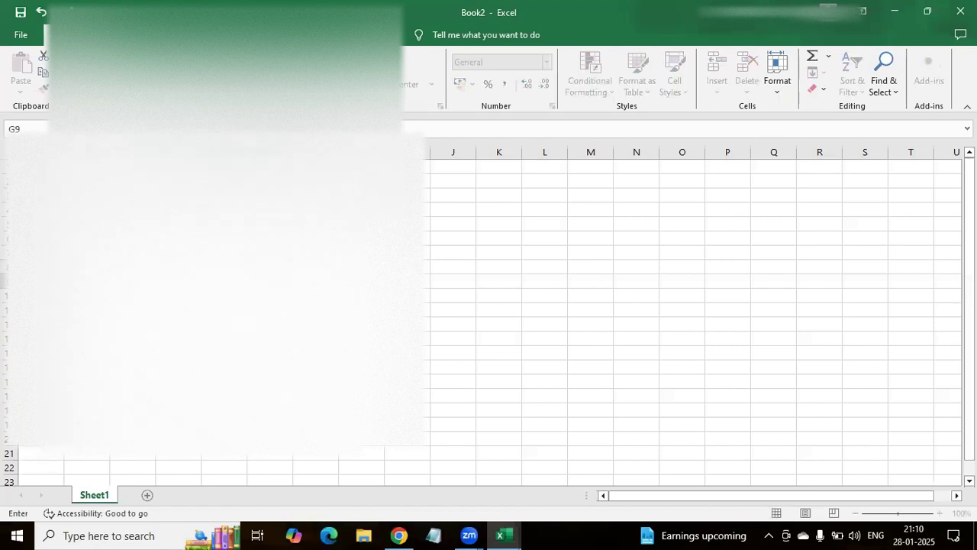
pyautogui.press('Return')
pyautogui.write('a')
pyautogui.press('Return')
pyautogui.write('a')
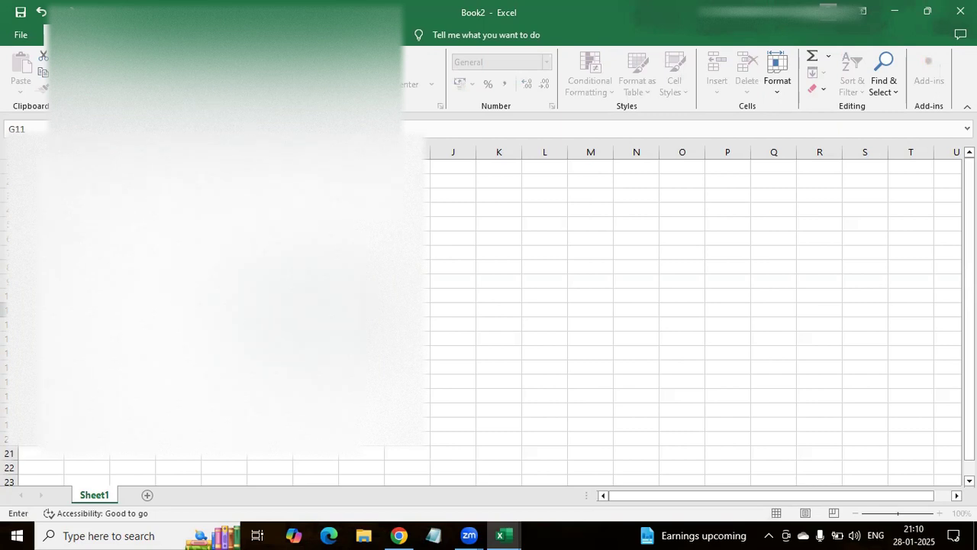
pyautogui.press('Return')
pyautogui.write('a')
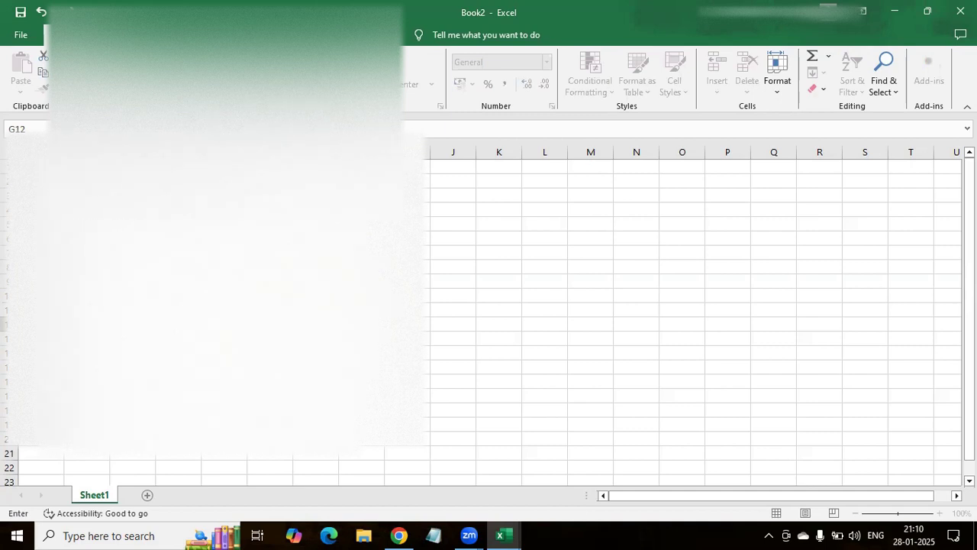
pyautogui.press('Return')
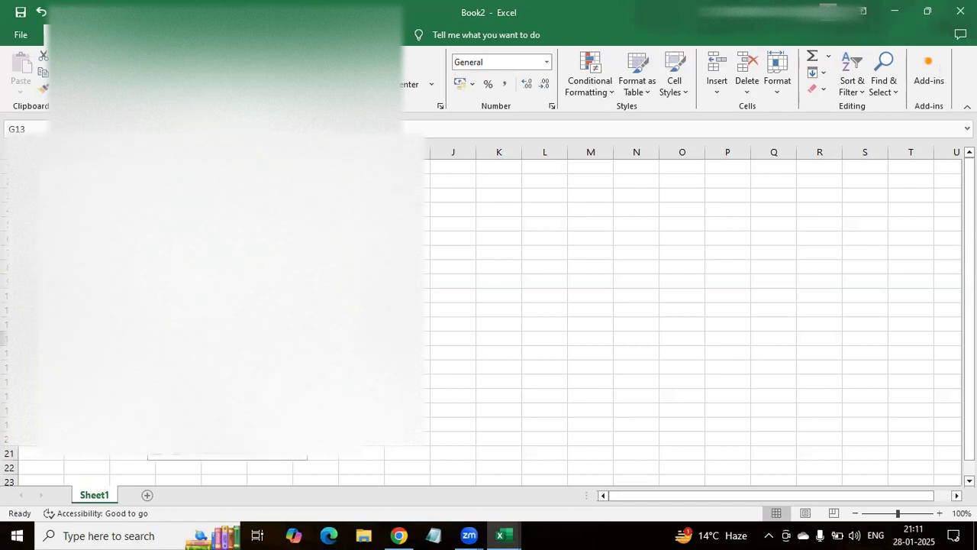
# Apply all borders to the cell range J8:M14.
pyautogui.moveTo(465, 266); pyautogui.dragTo(572, 347)
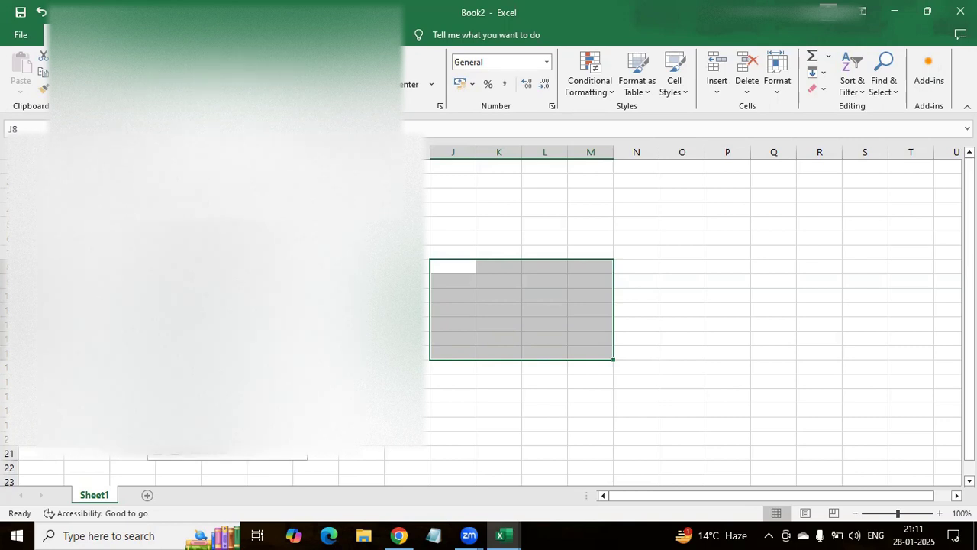
pyautogui.click(195, 206)
pyautogui.click(651, 310)
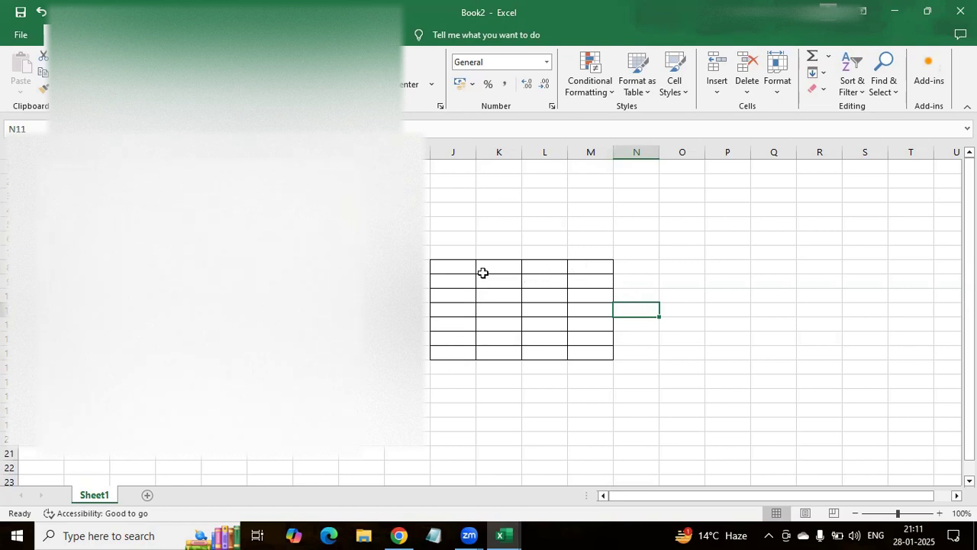
# Enter the values 5656, 56, 67, 78, 89, 90 and 1000 in cells J8 to J14, in that order.
pyautogui.doubleClick(452, 268)
pyautogui.write('5656')
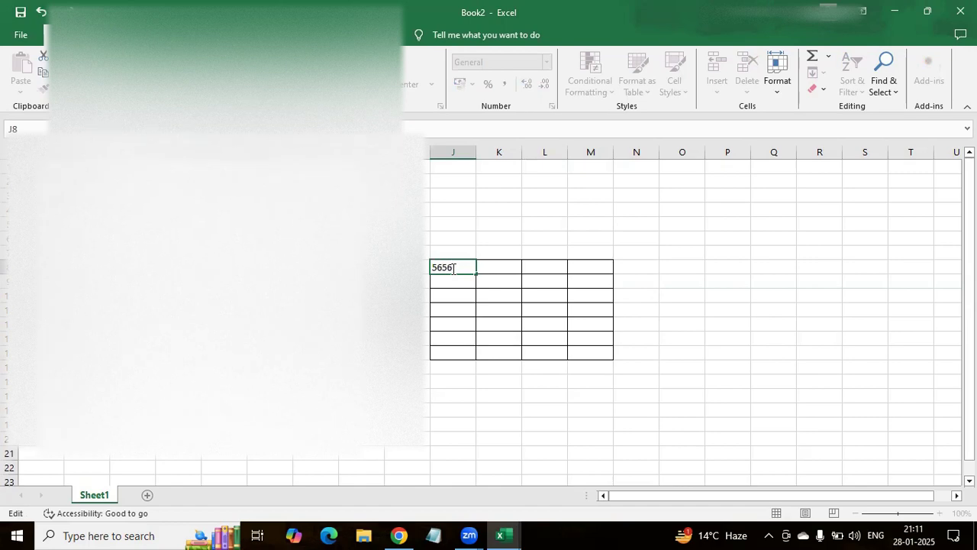
pyautogui.click(451, 279)
pyautogui.write('56')
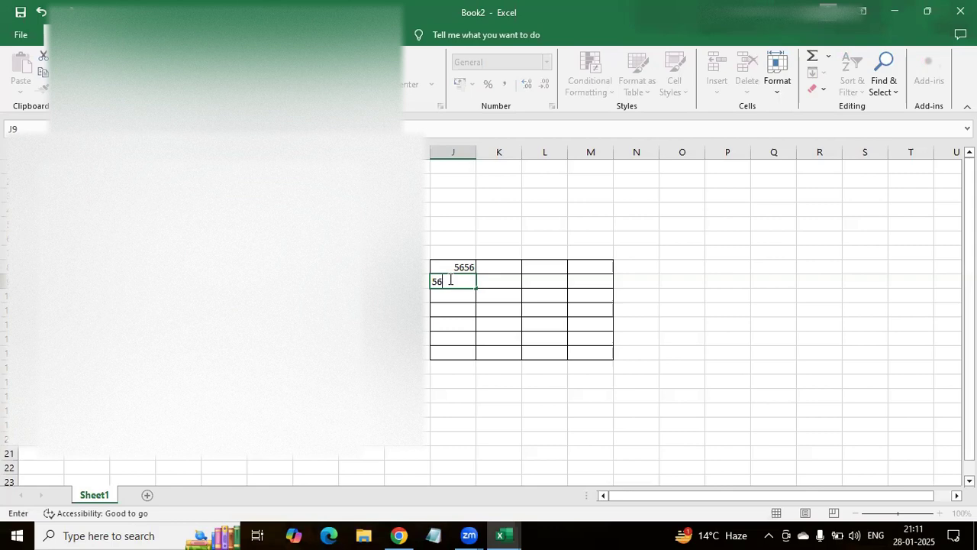
pyautogui.click(450, 300)
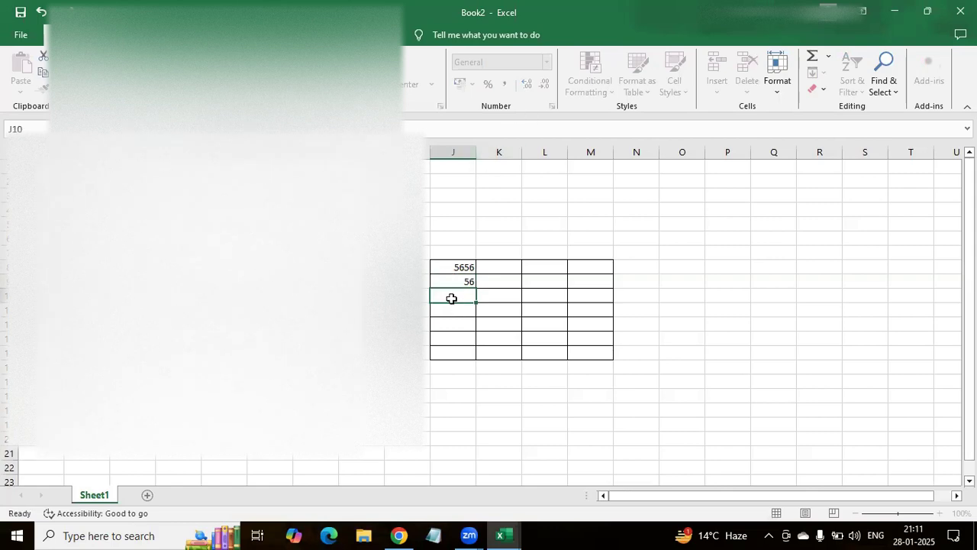
pyautogui.write('67')
pyautogui.click(443, 315)
pyautogui.write('78')
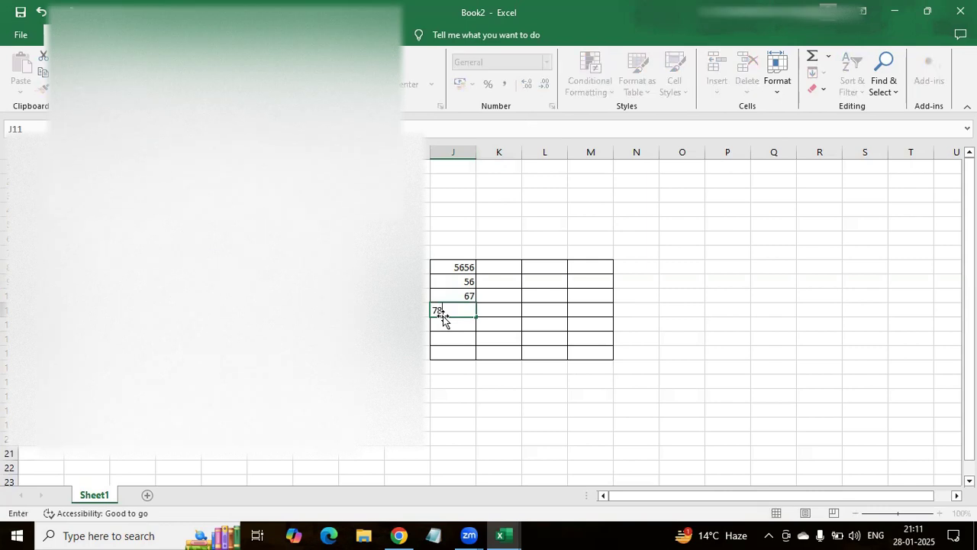
pyautogui.click(461, 324)
pyautogui.write('89')
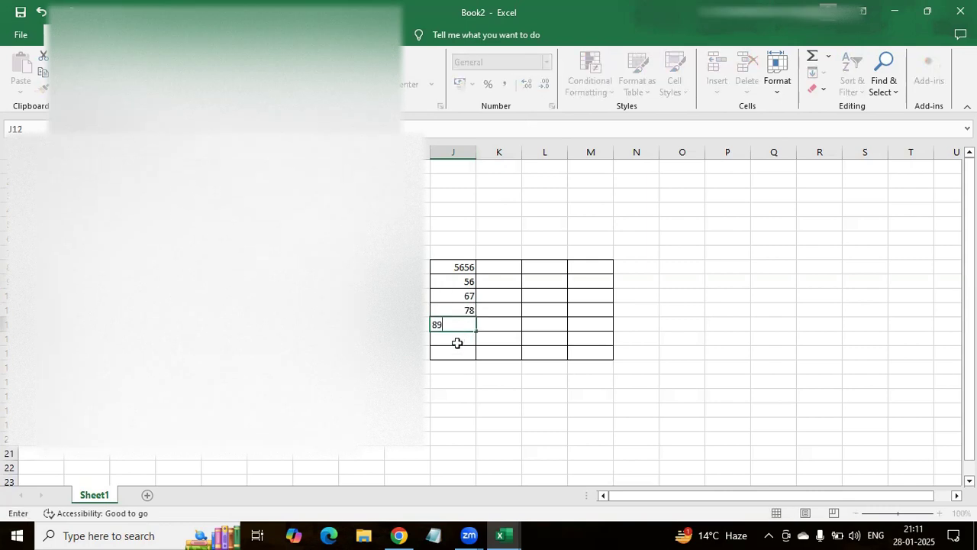
pyautogui.click(457, 345)
pyautogui.write('90')
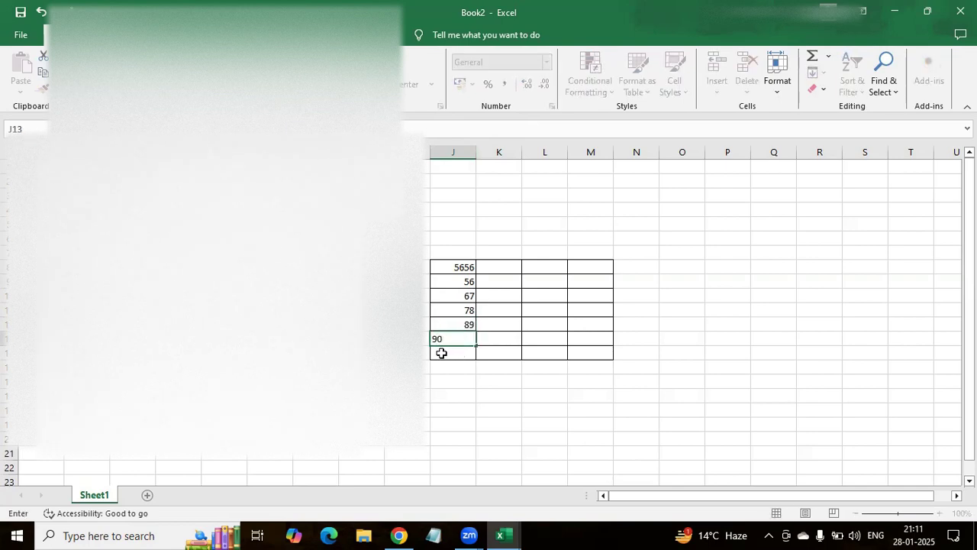
pyautogui.click(442, 353)
pyautogui.write('1000')
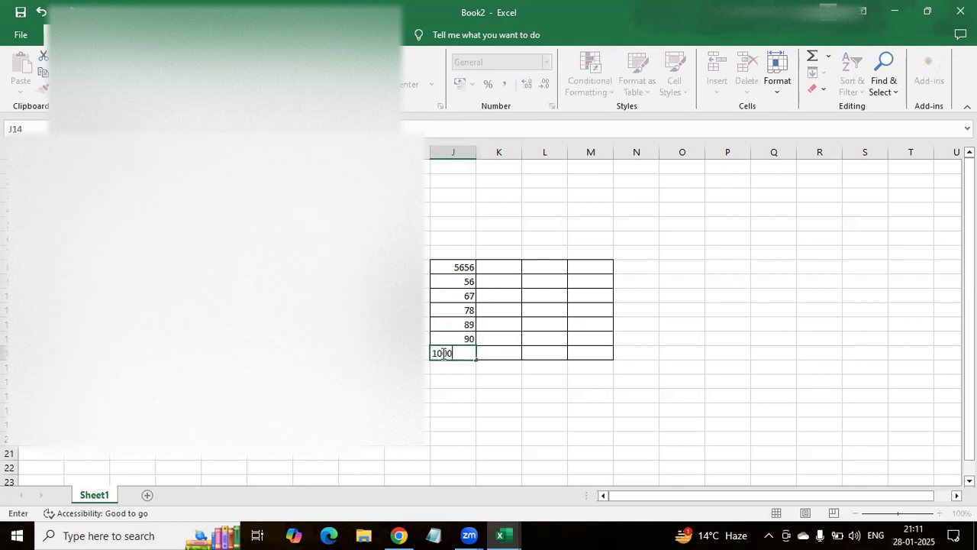
pyautogui.click(440, 380)
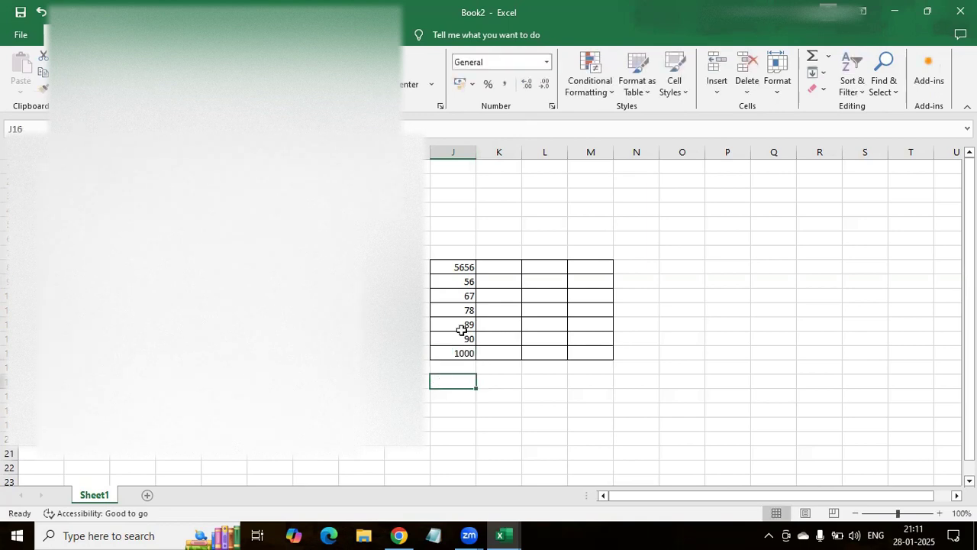
# Increase the decimal places of the numbers in J8:J14 to four.
pyautogui.moveTo(457, 265); pyautogui.dragTo(467, 351)
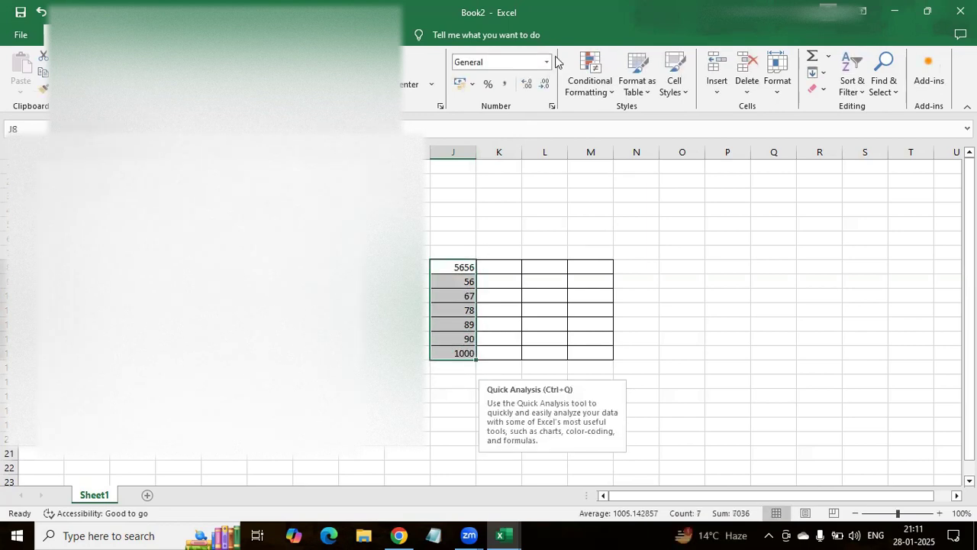
pyautogui.click(525, 87)
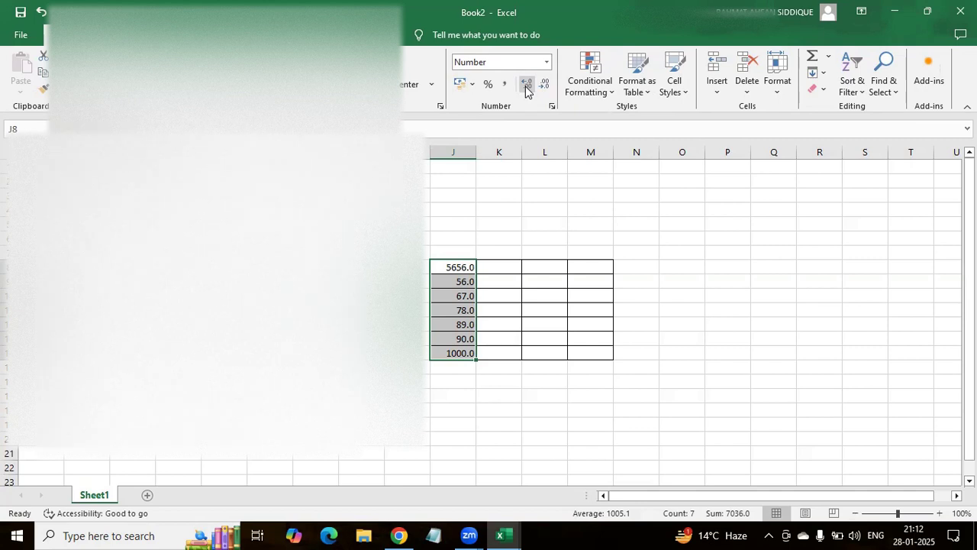
pyautogui.click(525, 86)
pyautogui.click(526, 86)
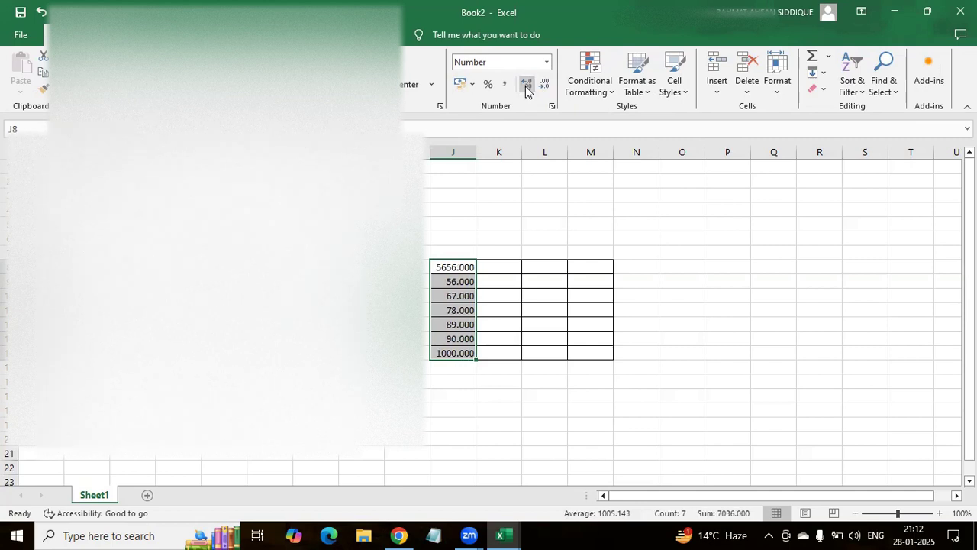
pyautogui.click(525, 86)
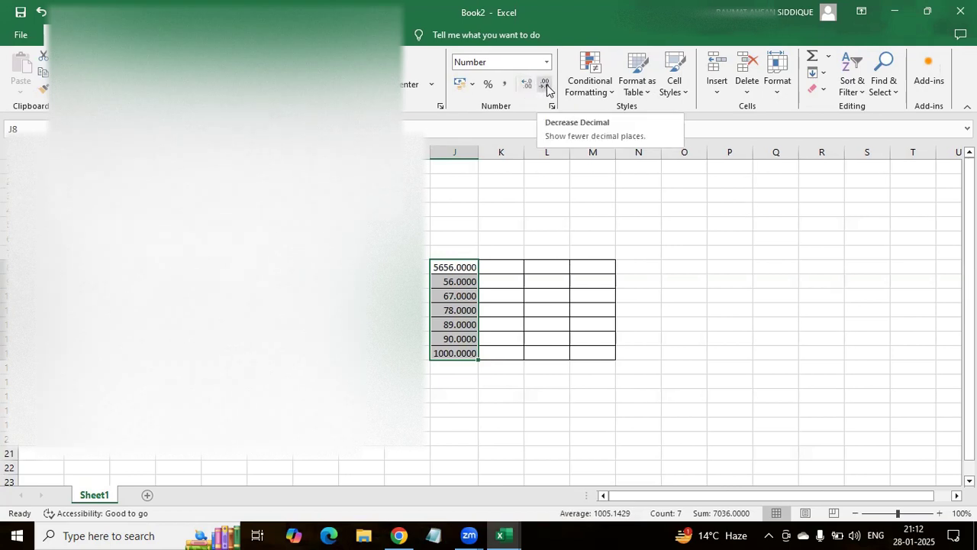
# Decrease the decimal places of the numbers in J8:J14 to zero.
pyautogui.click(545, 85)
pyautogui.click(545, 85)
pyautogui.click(545, 85)
pyautogui.click(545, 84)
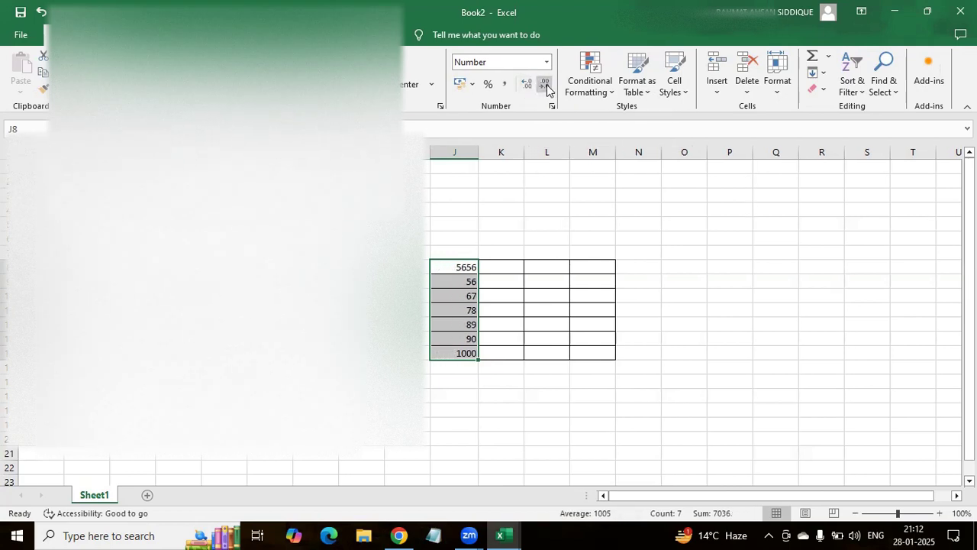
# Apply the percent style to the numbers in J8:J14.
pyautogui.click(493, 88)
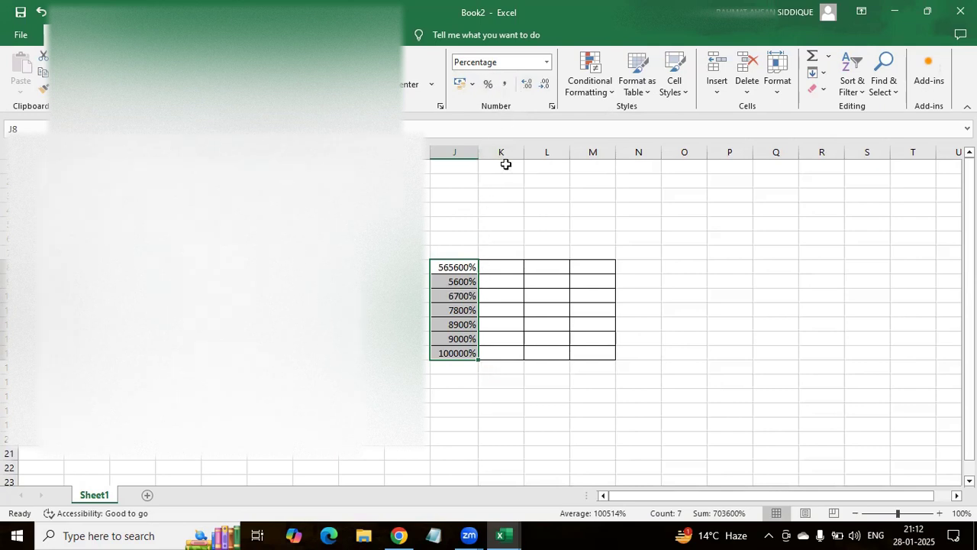
pyautogui.click(500, 237)
pyautogui.moveTo(460, 267); pyautogui.dragTo(448, 353)
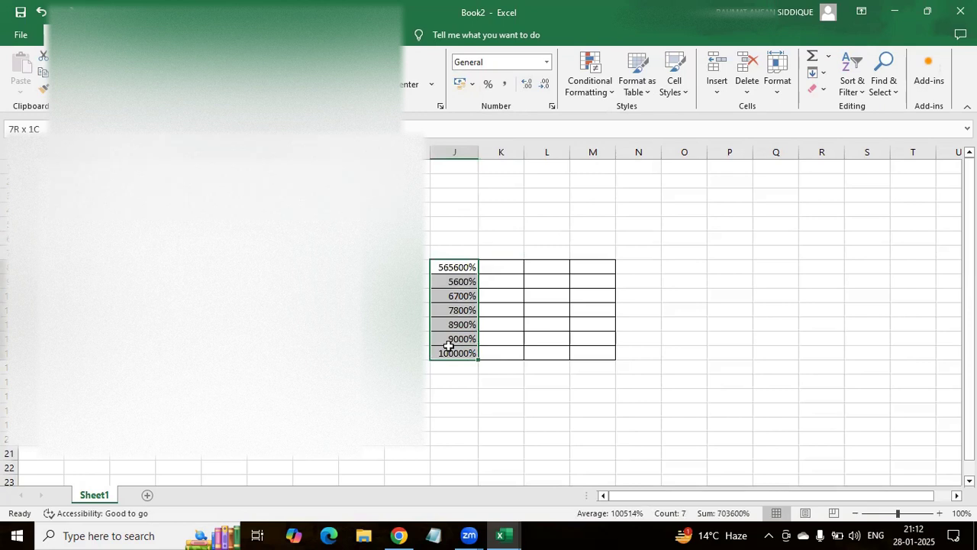
pyautogui.click(443, 392)
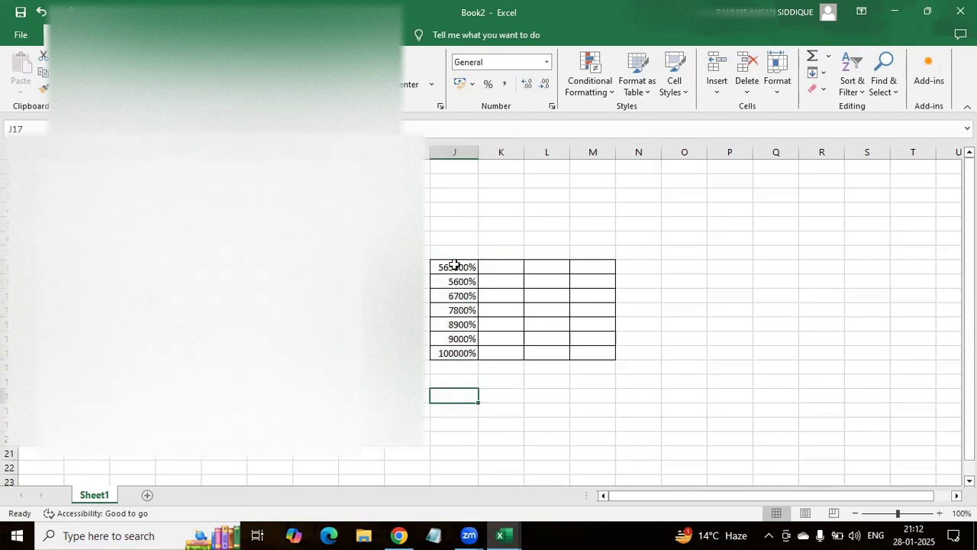
# Apply the comma style to the numbers in J8:J14.
pyautogui.moveTo(447, 267); pyautogui.dragTo(450, 352)
pyautogui.click(505, 84)
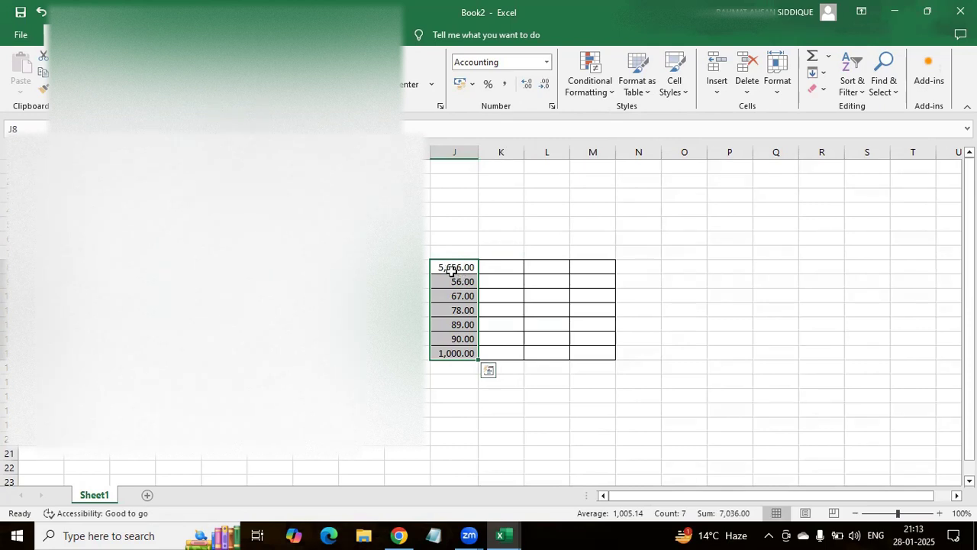
pyautogui.click(509, 82)
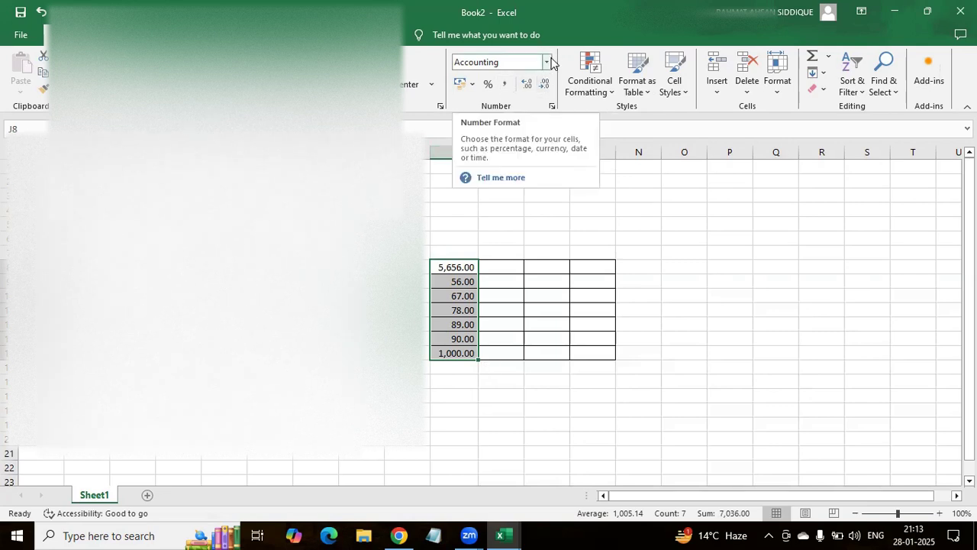
# Look through the available number formats for J8:J14, including the full number settings in Format Cells.
pyautogui.click(547, 62)
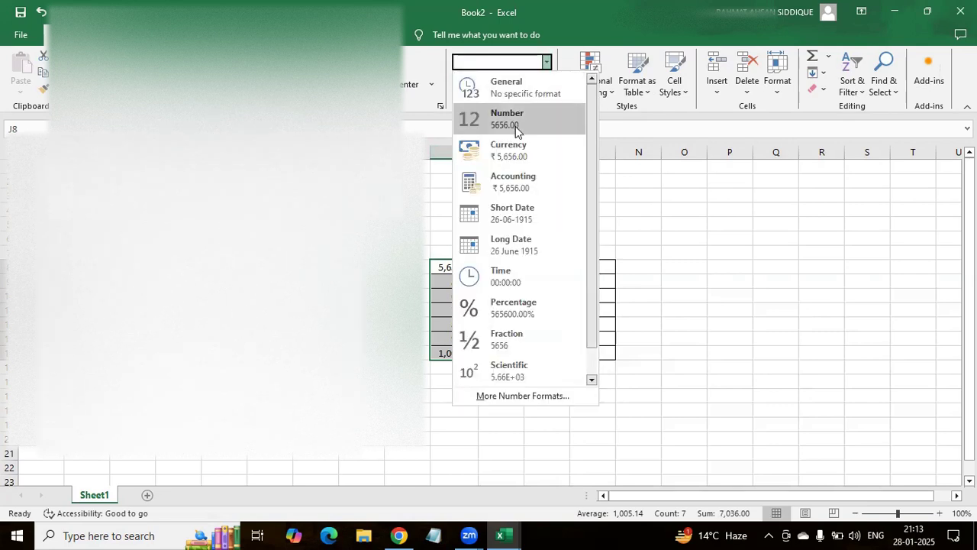
pyautogui.scroll(-1, 519, 191)
pyautogui.scroll(1, 518, 260)
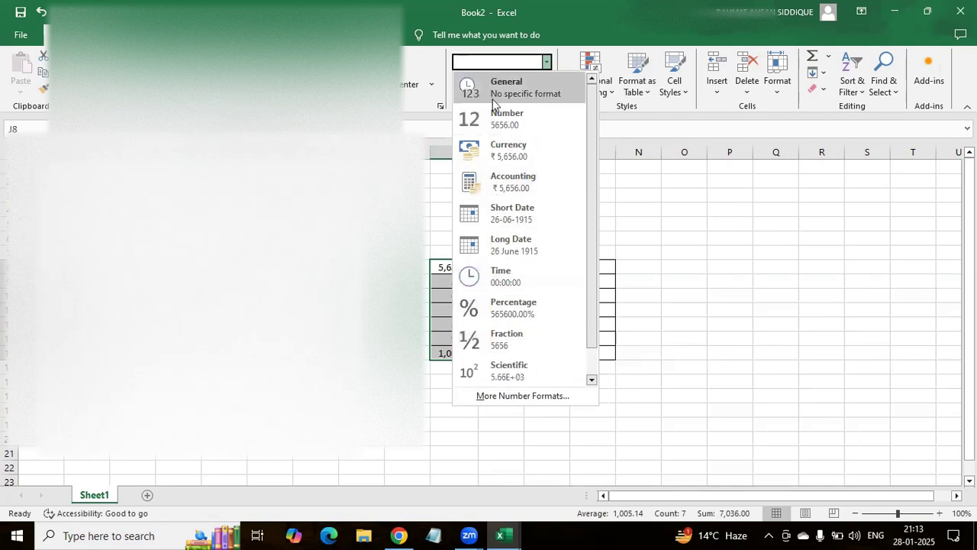
pyautogui.click(508, 396)
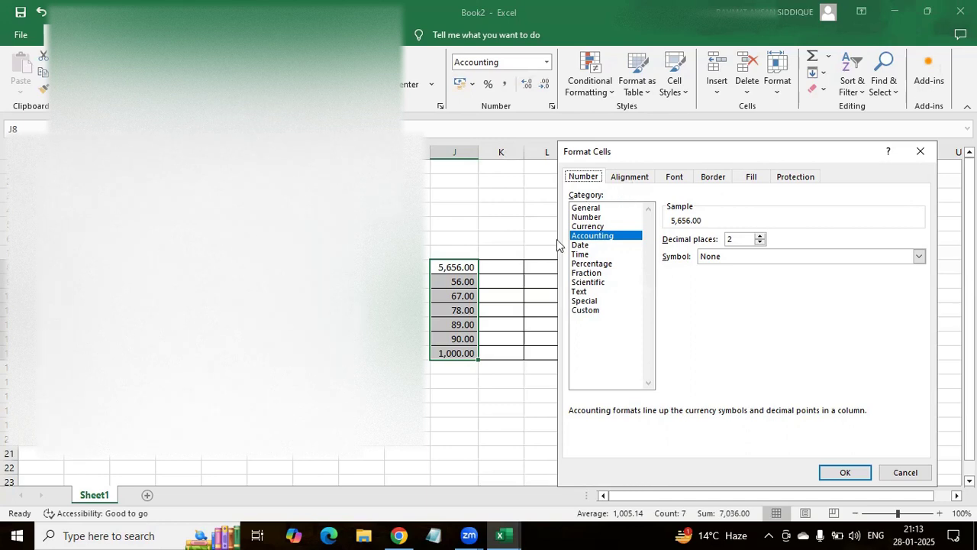
pyautogui.click(920, 152)
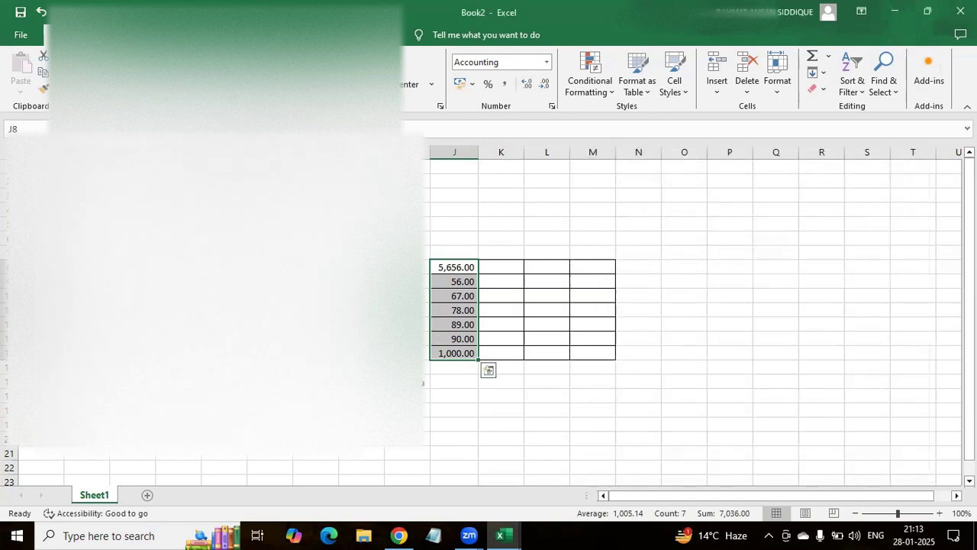
# Check the number formats of cells J11, L4 and J10, and view the Format Cells number settings for J11.
pyautogui.click(452, 313)
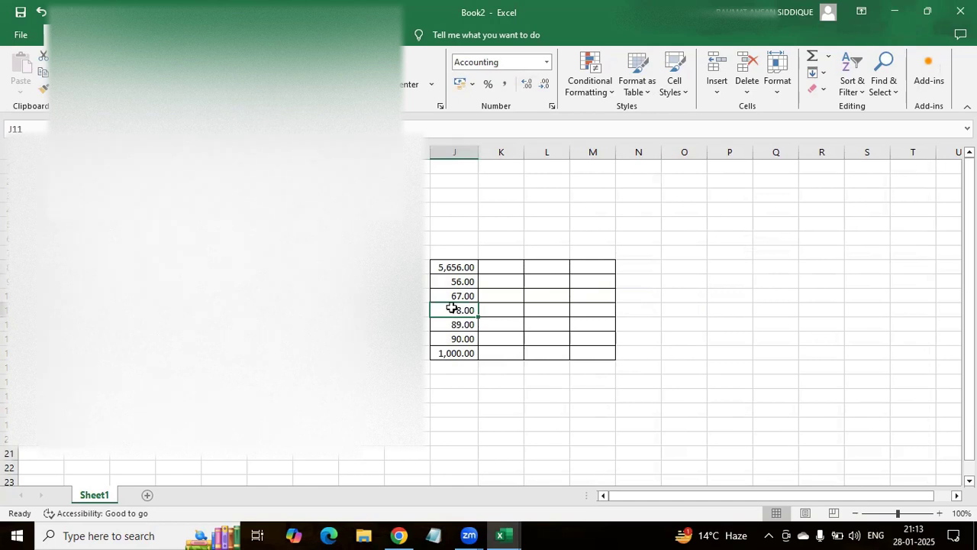
pyautogui.click(542, 206)
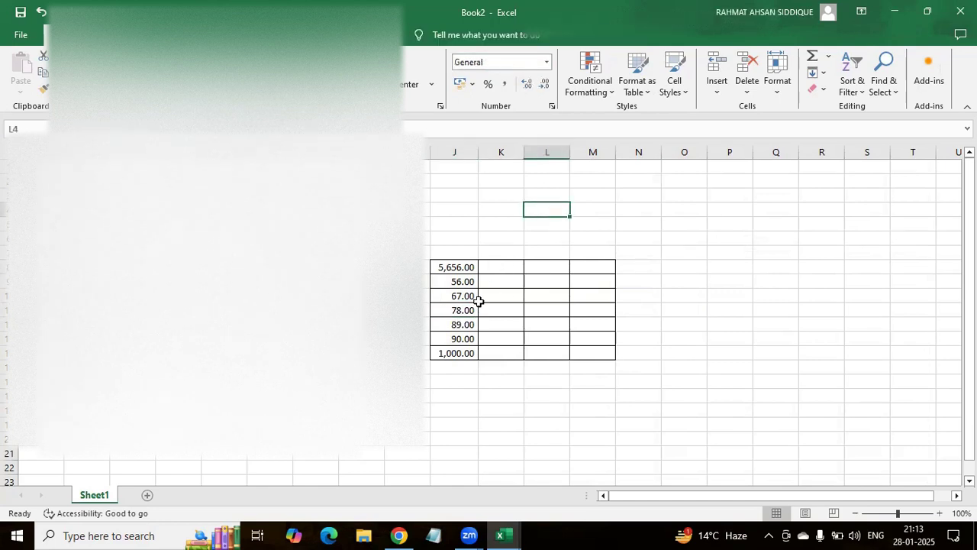
pyautogui.click(458, 297)
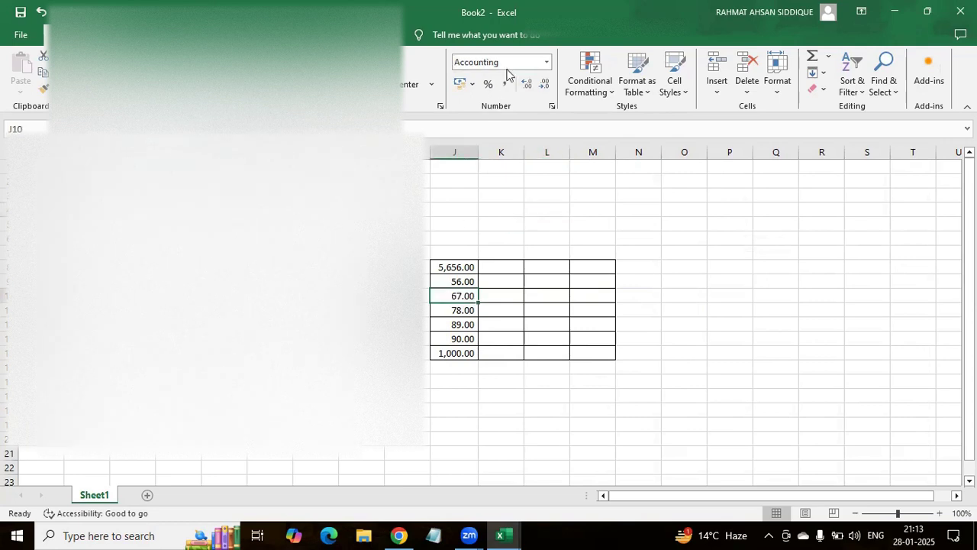
pyautogui.click(453, 310)
pyautogui.click(547, 62)
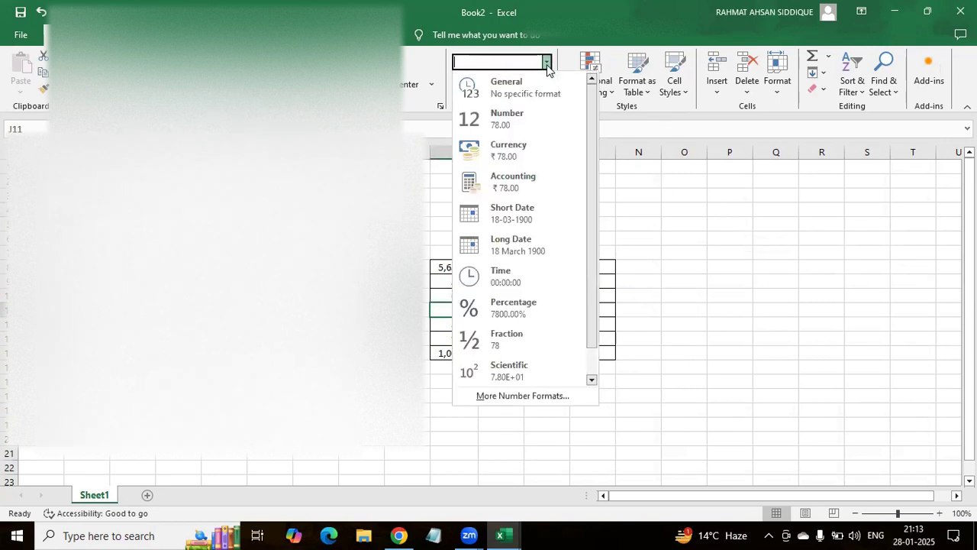
pyautogui.click(546, 62)
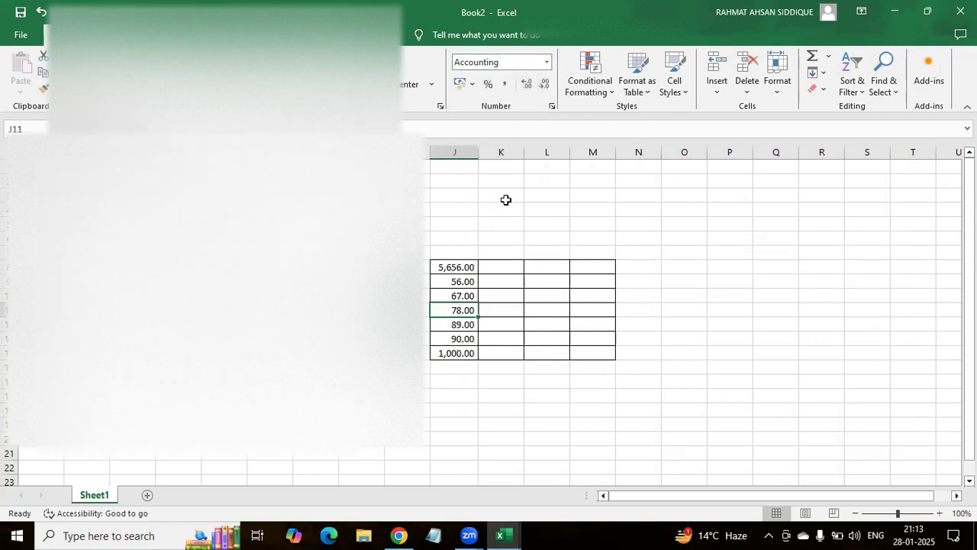
pyautogui.click(546, 62)
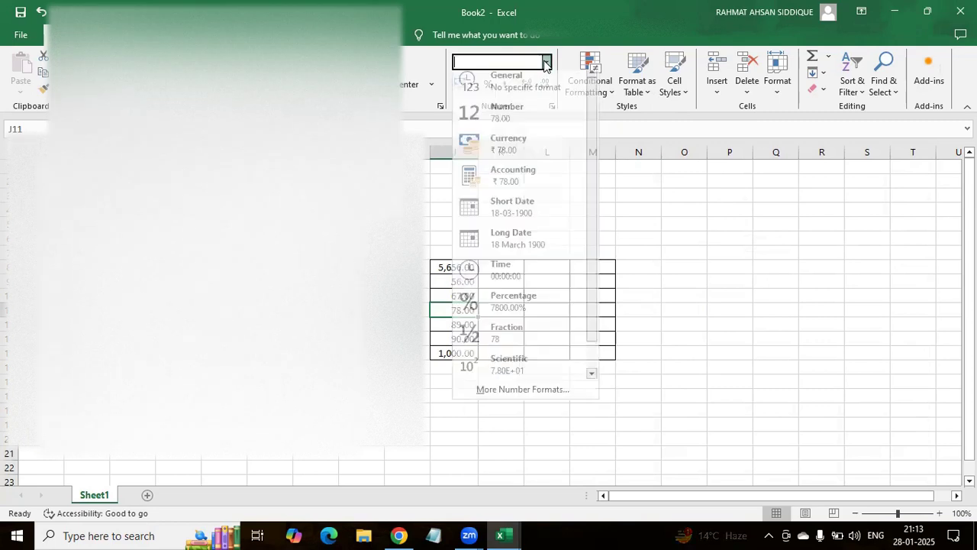
pyautogui.click(486, 403)
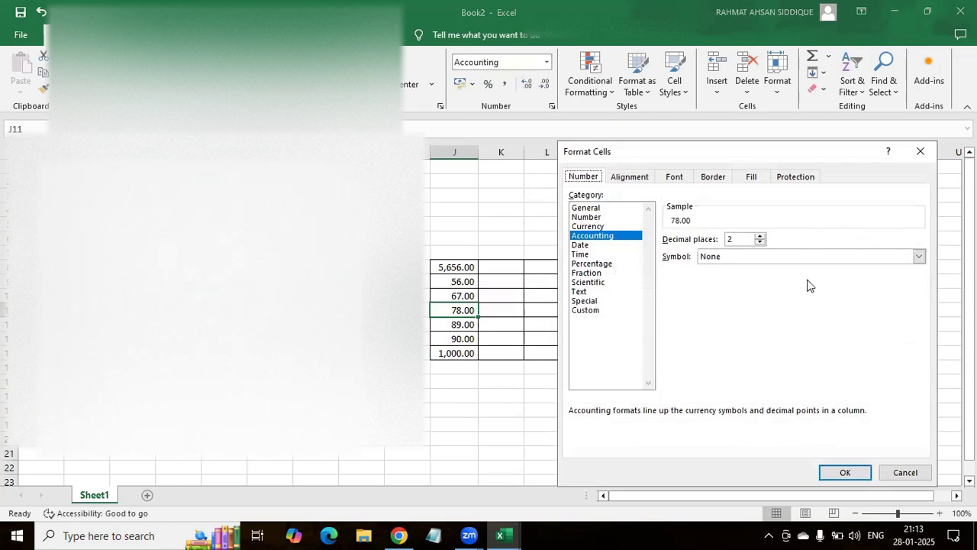
pyautogui.click(920, 155)
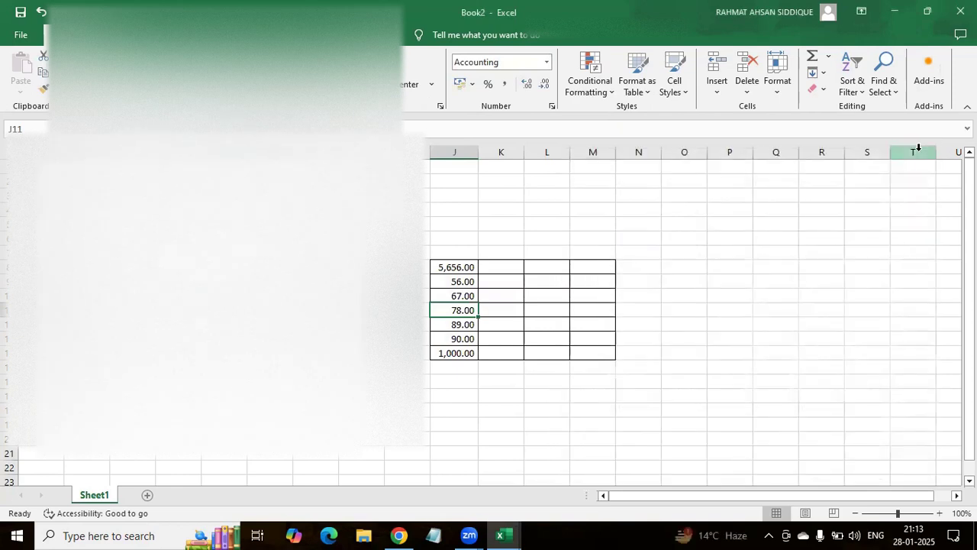
# Set the Accounting format of cell J11 to 0 decimal places in Format Cells, and select cell J9.
pyautogui.hotkey('ctrl', '1')
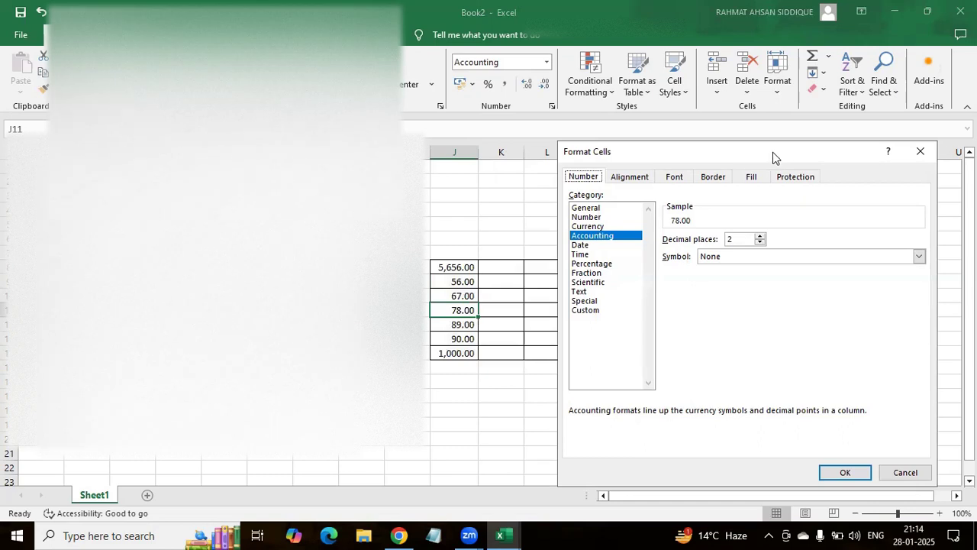
pyautogui.moveTo(773, 152); pyautogui.dragTo(375, 137)
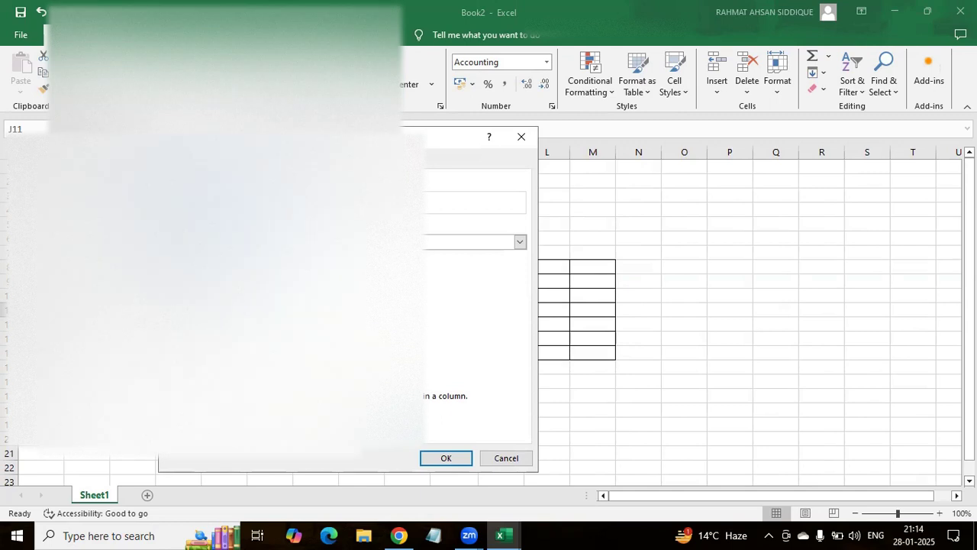
pyautogui.moveTo(374, 137); pyautogui.dragTo(737, 180)
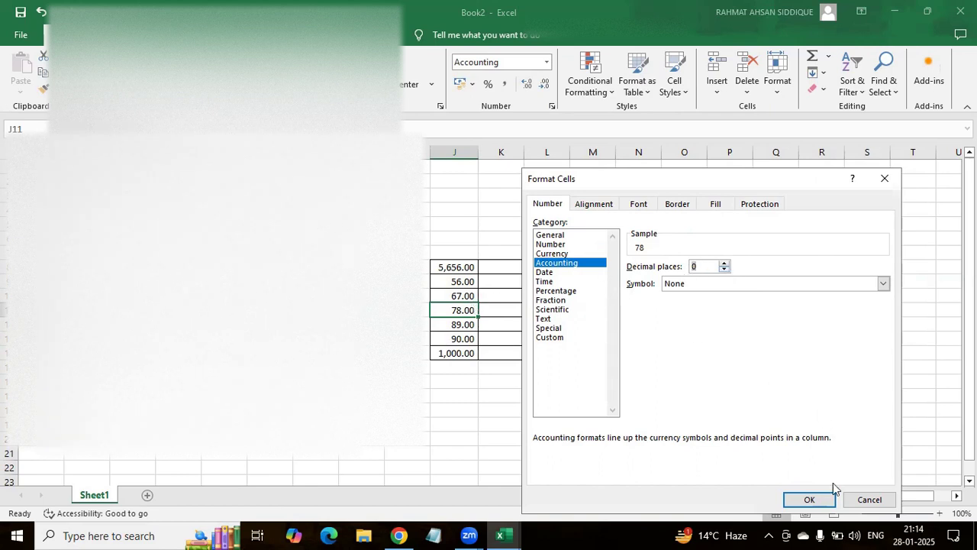
pyautogui.click(814, 501)
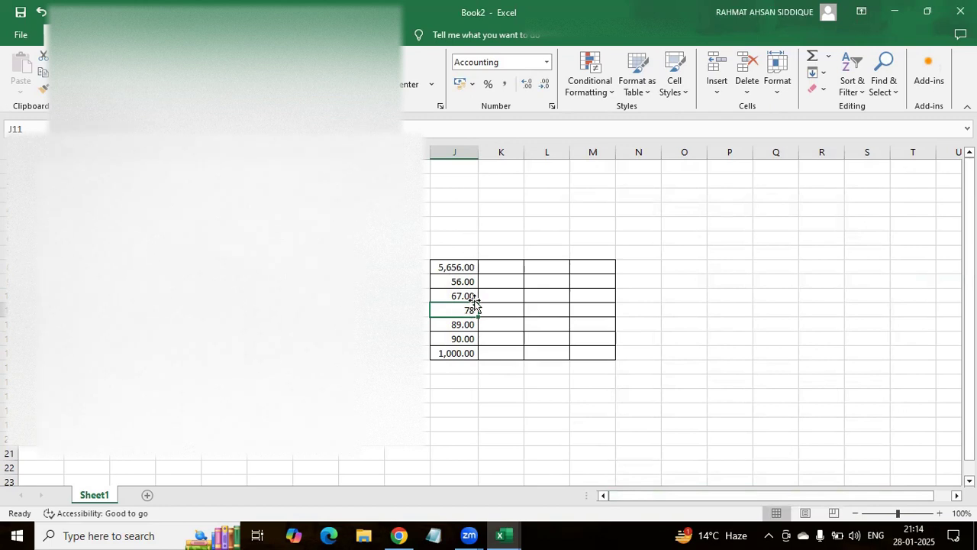
pyautogui.click(462, 281)
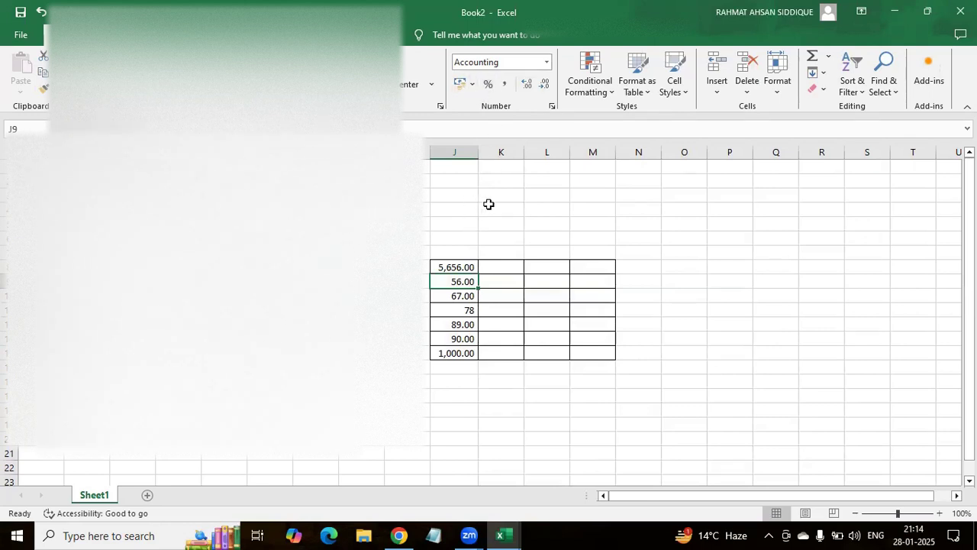
# Set the Accounting format of cell J9 to 0 decimal places in Format Cells.
pyautogui.hotkey('ctrl', '1')
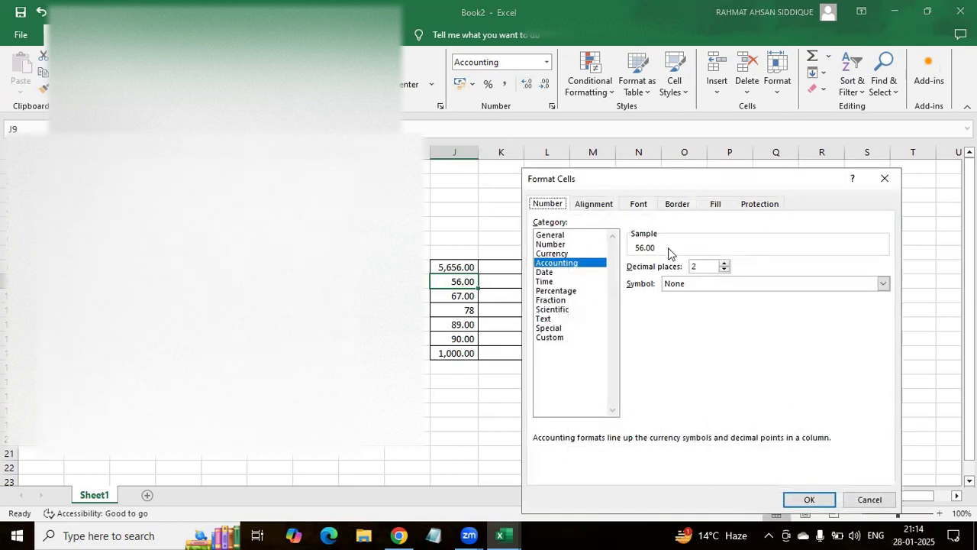
pyautogui.click(724, 270)
pyautogui.click(724, 269)
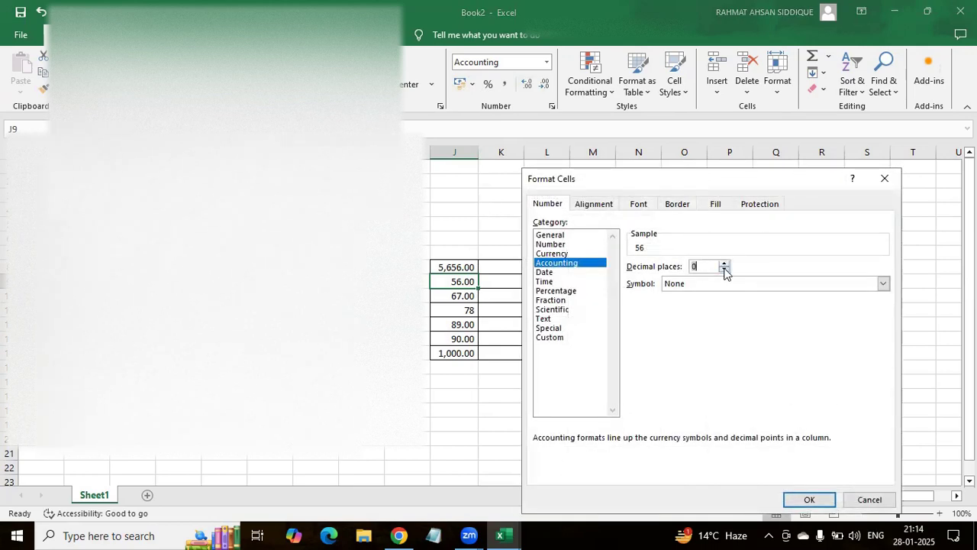
pyautogui.click(809, 499)
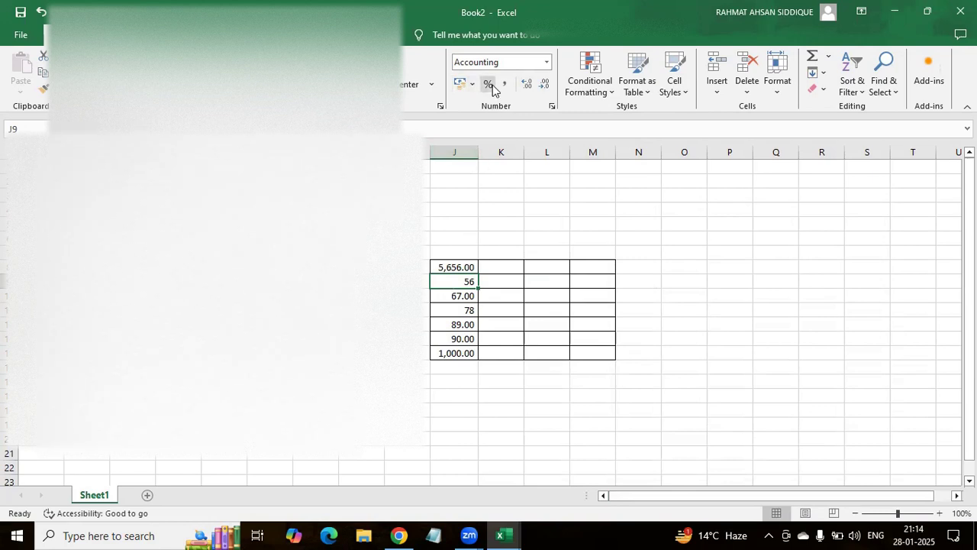
# Examine the General and Number format options for cell J10 in Format Cells, including the 1000 separator option.
pyautogui.click(453, 299)
pyautogui.hotkey('ctrl', '1')
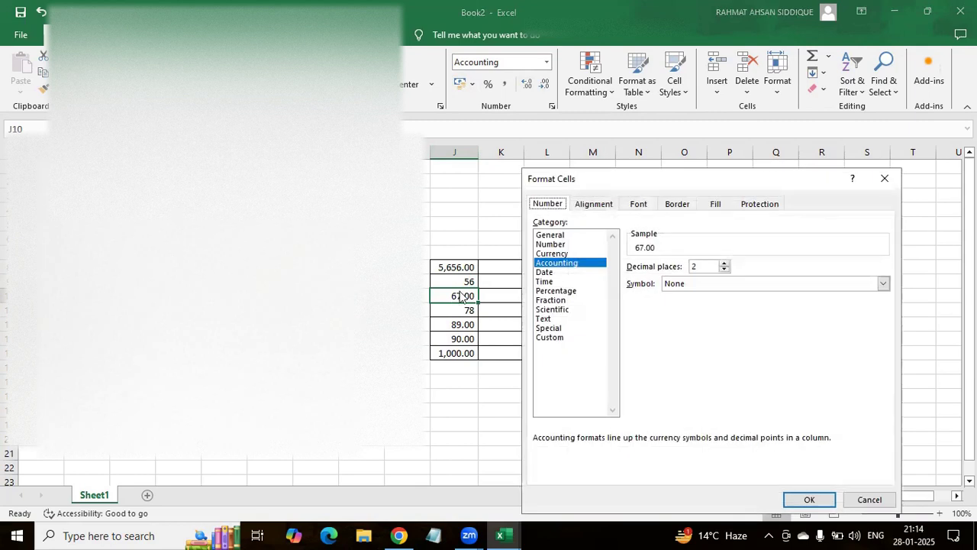
pyautogui.click(561, 235)
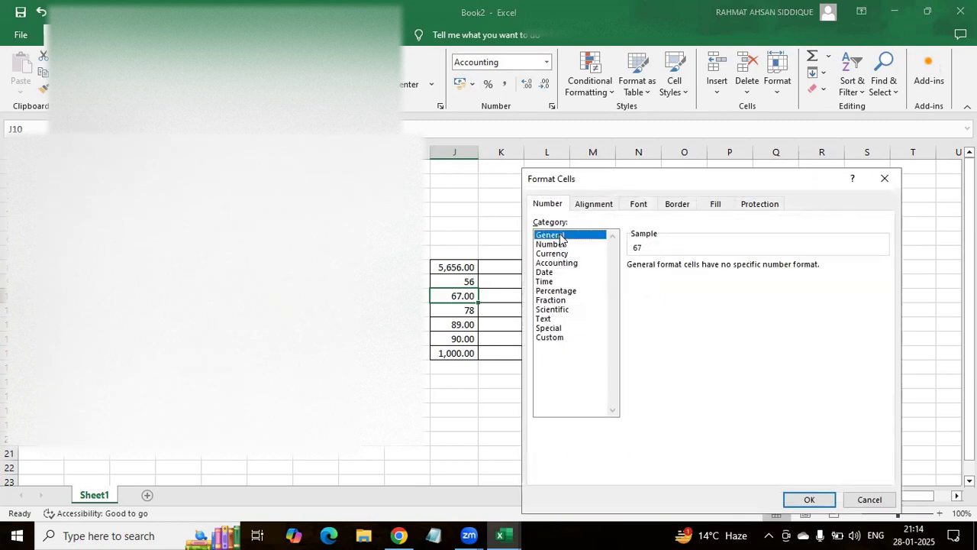
pyautogui.click(553, 244)
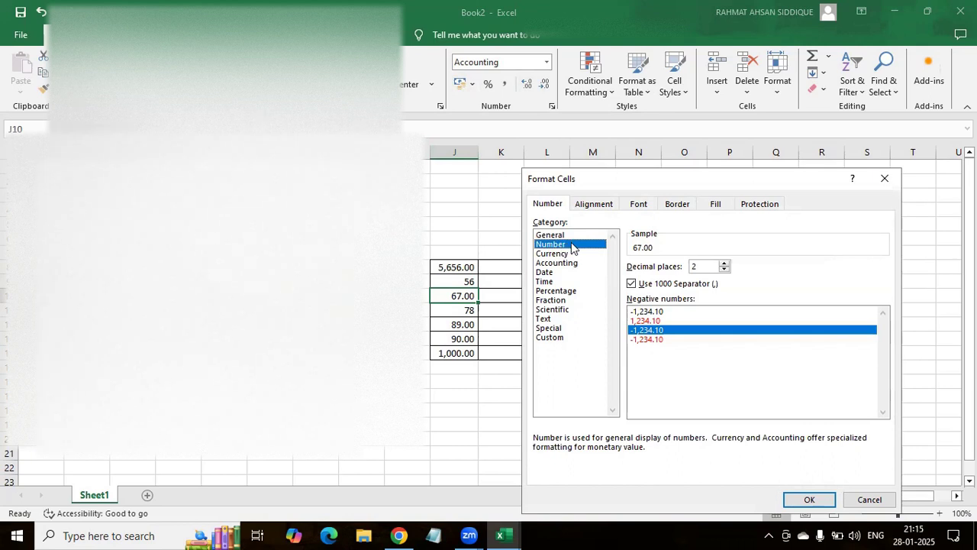
pyautogui.click(631, 285)
pyautogui.click(632, 284)
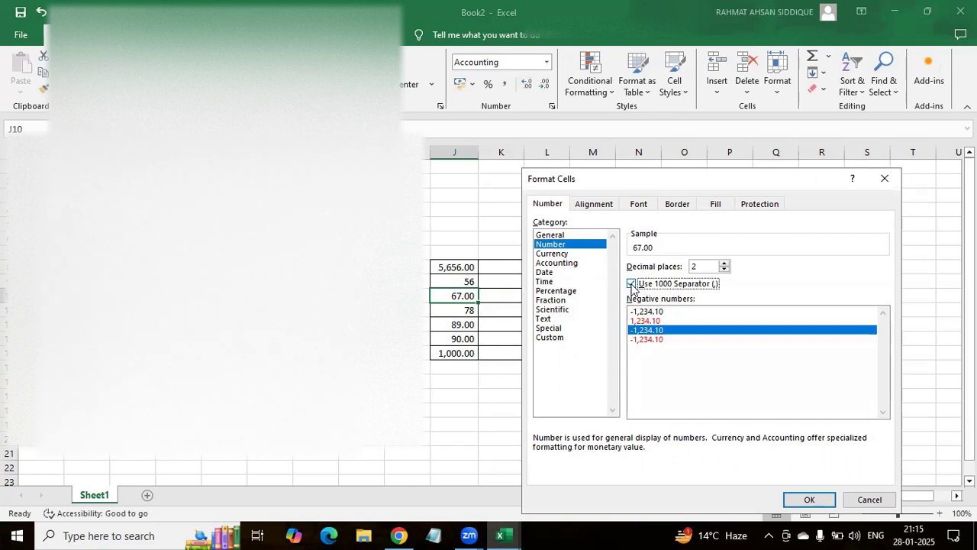
pyautogui.click(882, 183)
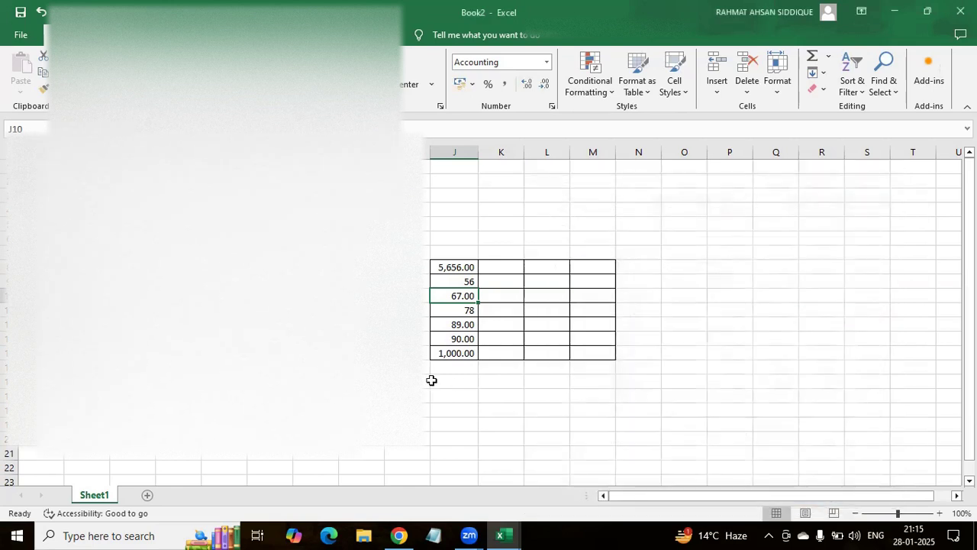
# Enter 20000 in cell K10.
pyautogui.click(504, 297)
pyautogui.doubleClick(506, 298)
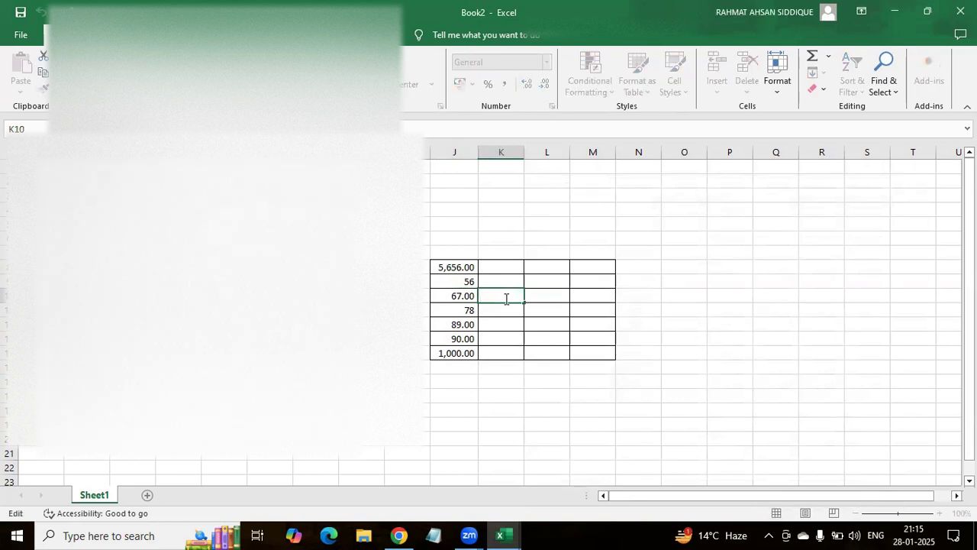
pyautogui.write('20000')
pyautogui.click(502, 312)
# Format cell K10 as Number with the 1000 separator and 0 decimal places in Format Cells.
pyautogui.click(504, 293)
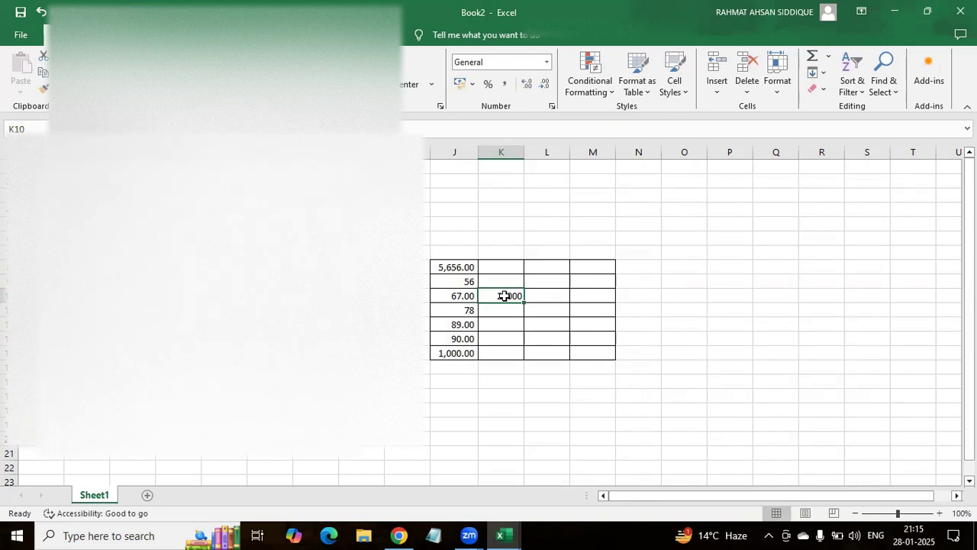
pyautogui.hotkey('ctrl', '1')
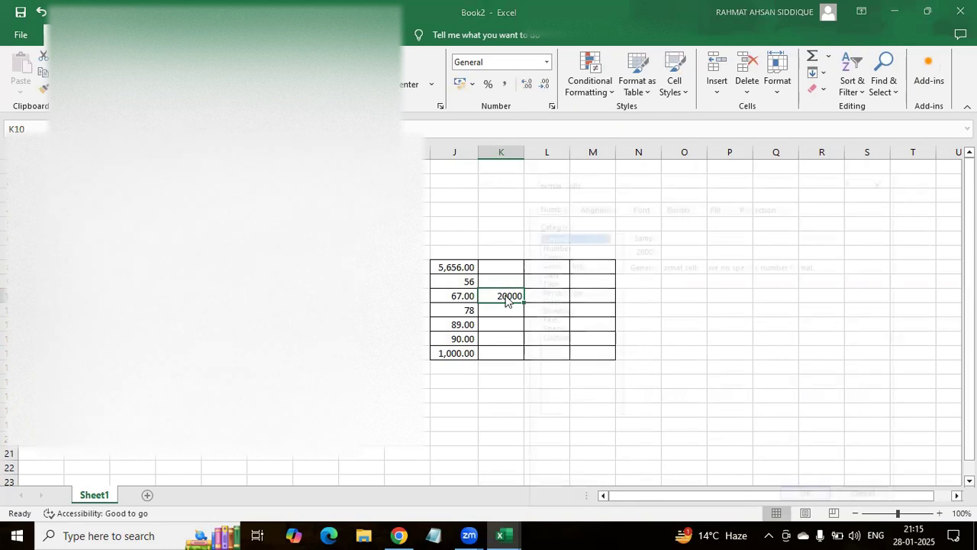
pyautogui.click(558, 243)
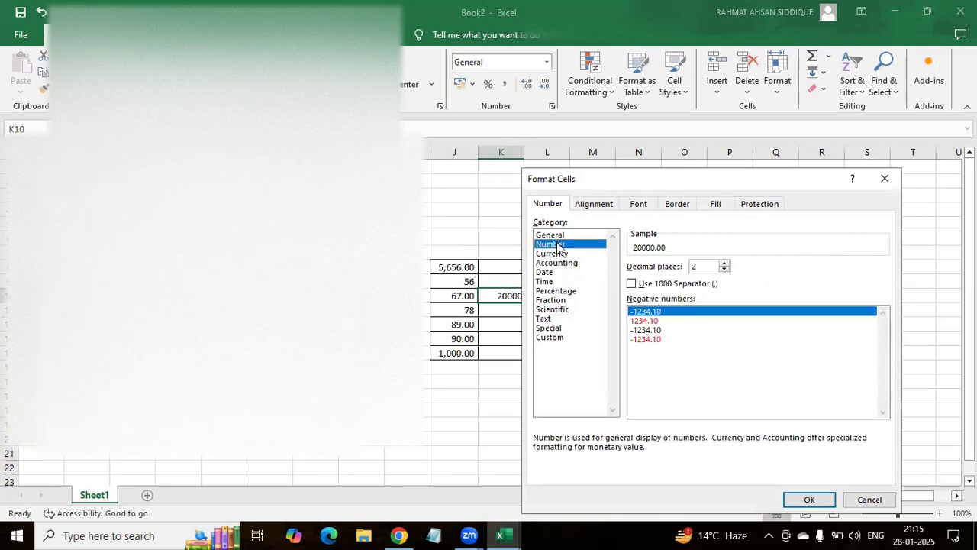
pyautogui.click(632, 284)
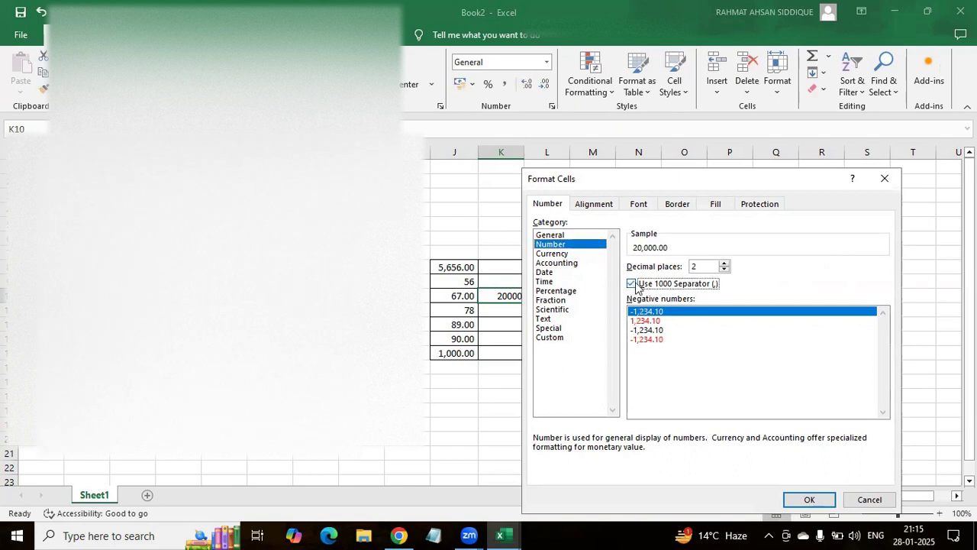
pyautogui.click(725, 269)
pyautogui.click(724, 268)
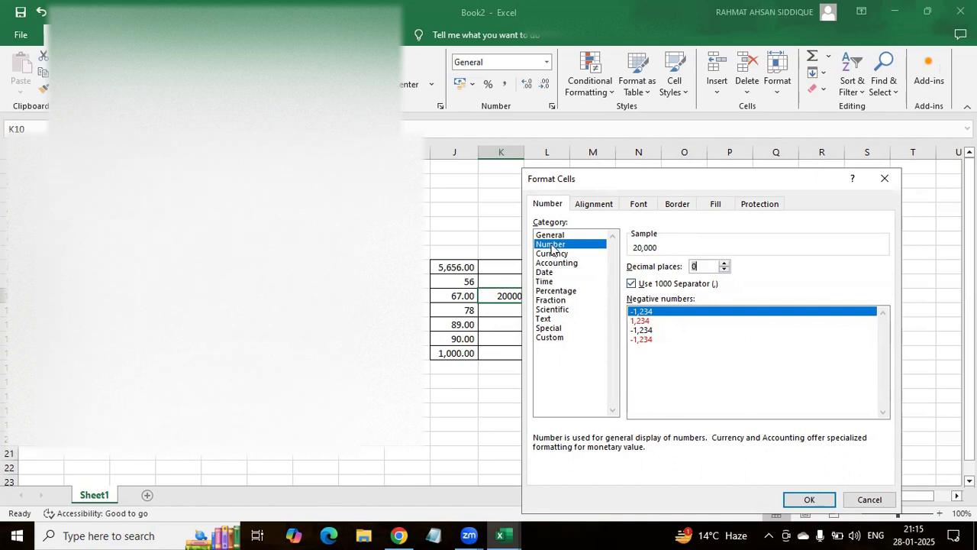
pyautogui.click(809, 500)
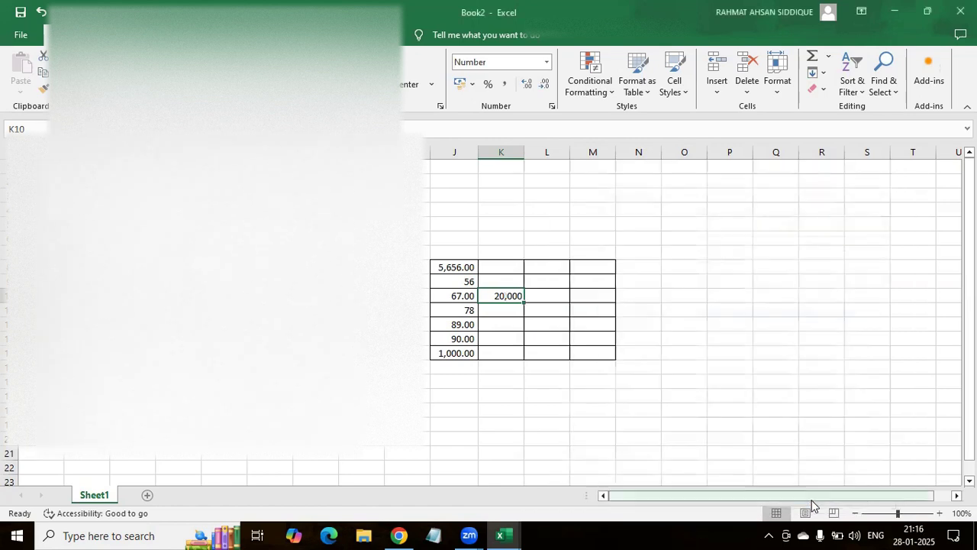
# Enter 20000 without a comma in cell K11.
pyautogui.click(501, 310)
pyautogui.doubleClick(501, 310)
pyautogui.write('20')
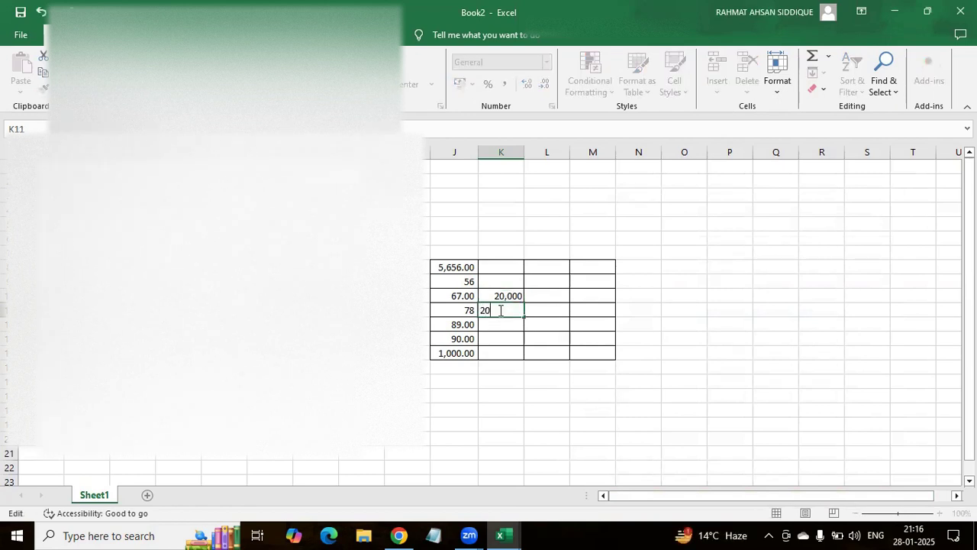
pyautogui.write(',')
pyautogui.write('00')
pyautogui.press('BackSpace')
pyautogui.press('BackSpace')
pyautogui.press('BackSpace')
pyautogui.press('BackSpace')
pyautogui.write('000')
pyautogui.click(502, 395)
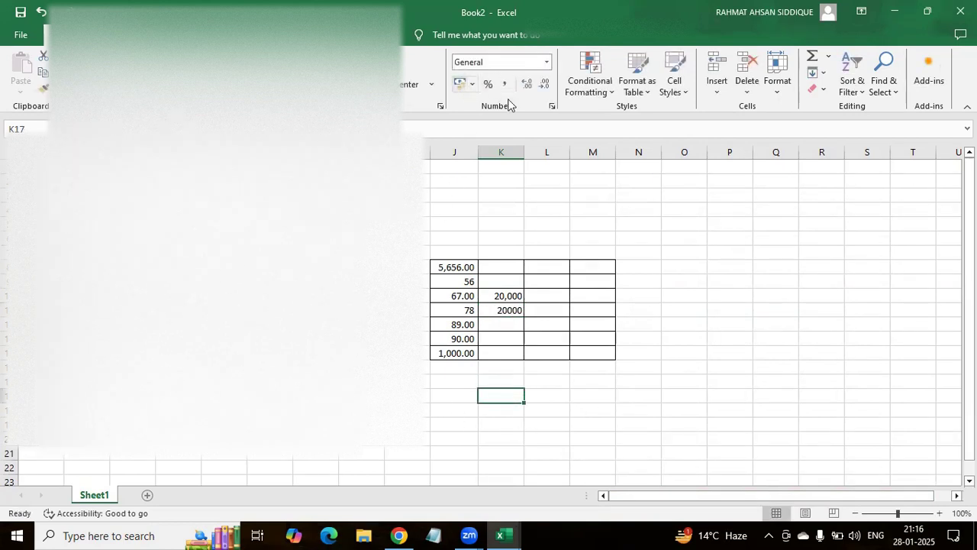
# Apply the comma style to cell K11 and reduce it to 0 decimal places.
pyautogui.click(506, 310)
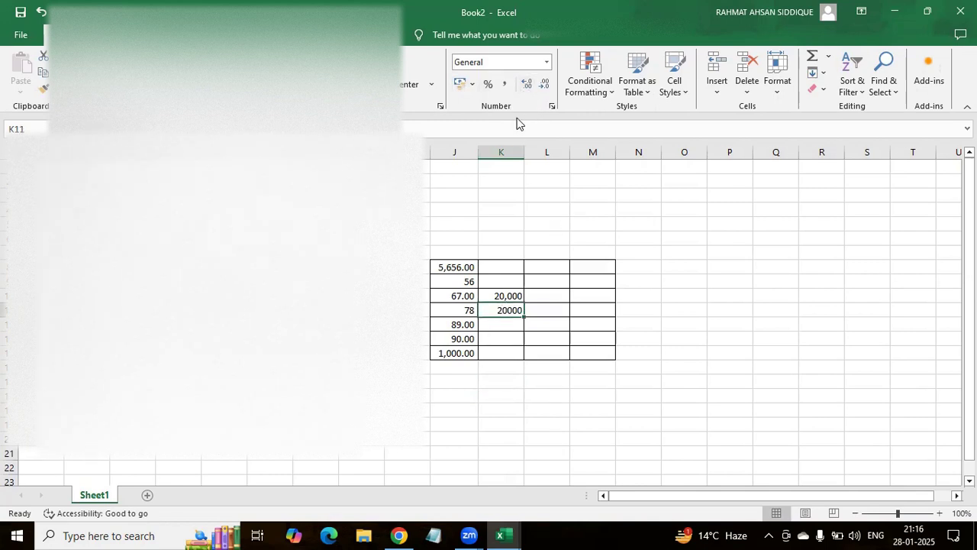
pyautogui.click(504, 85)
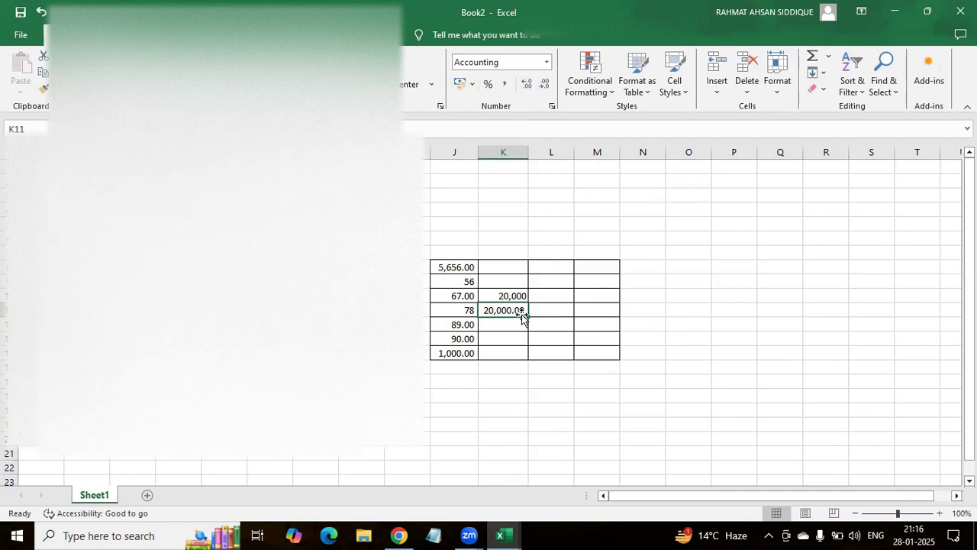
pyautogui.click(546, 85)
pyautogui.click(546, 86)
# View the number format categories for the empty cell K12 in Format Cells.
pyautogui.click(504, 328)
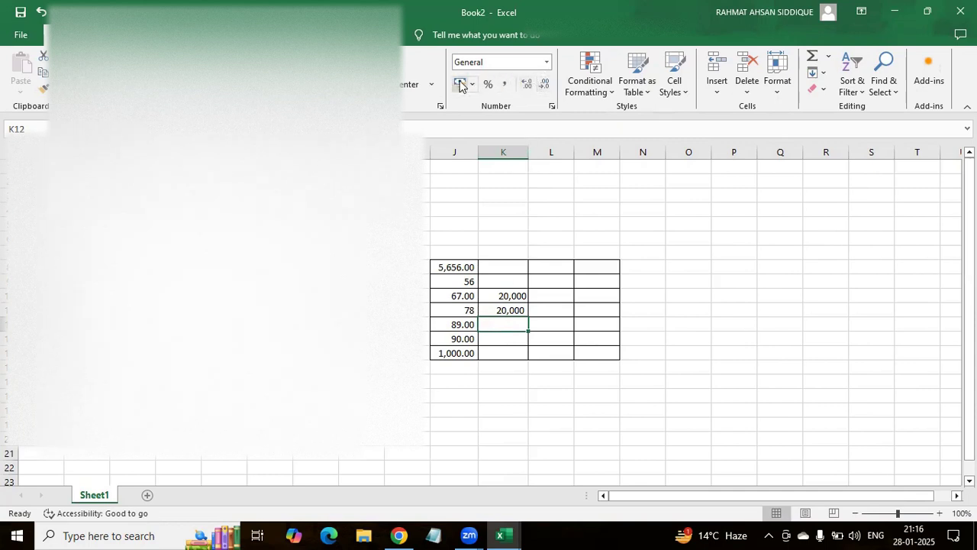
pyautogui.hotkey('ctrl', '1')
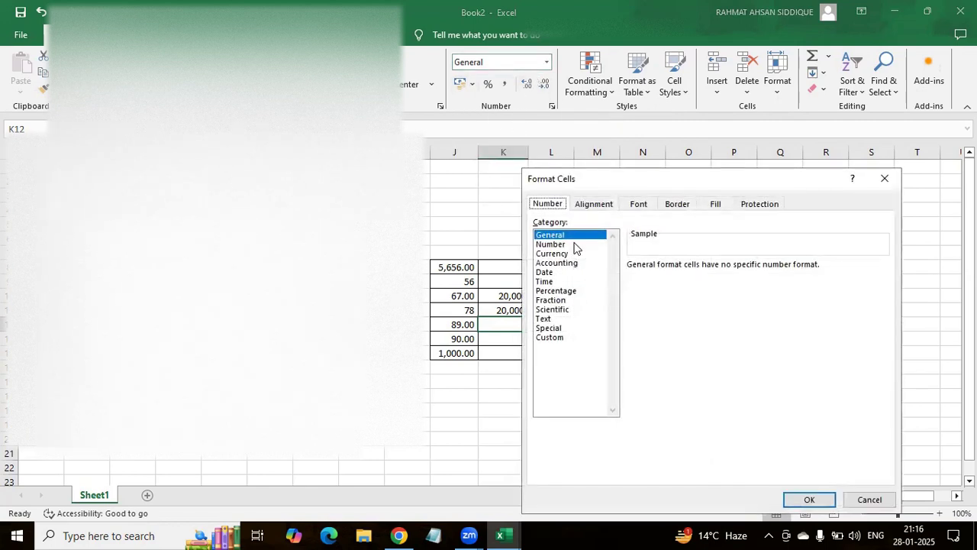
pyautogui.click(886, 179)
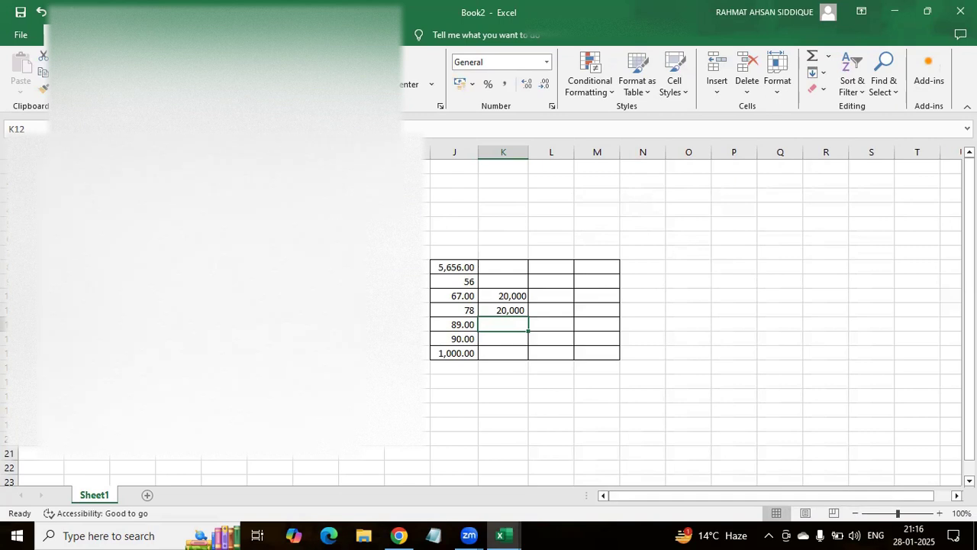
# Rename Sheet1 as Skillizkool_1st.
pyautogui.doubleClick(100, 498)
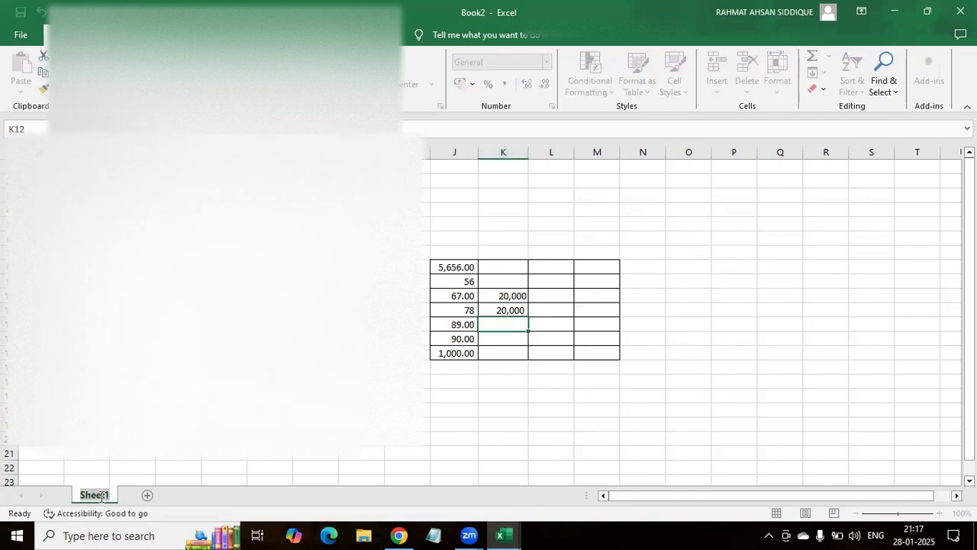
pyautogui.press('BackSpace')
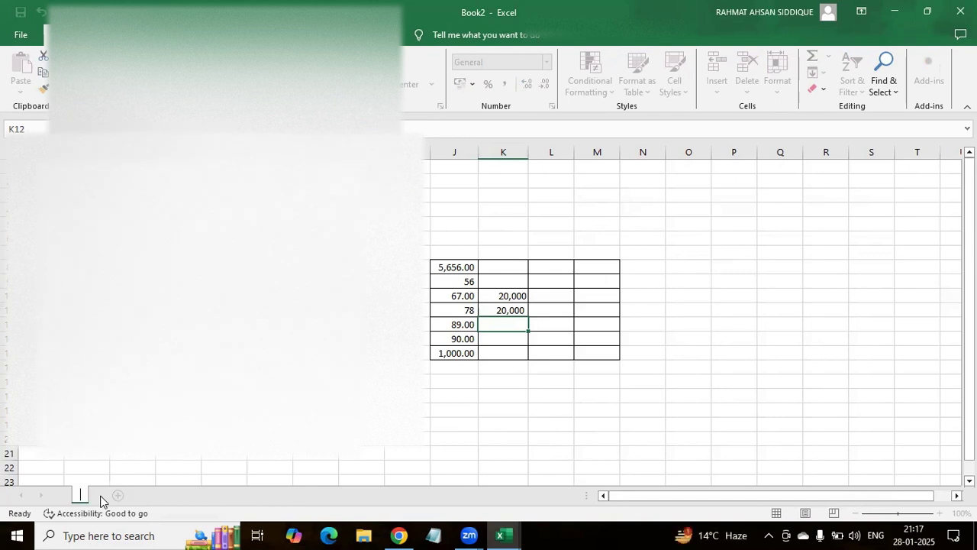
pyautogui.write('Skillizkool_ 1st')
pyautogui.click(136, 453)
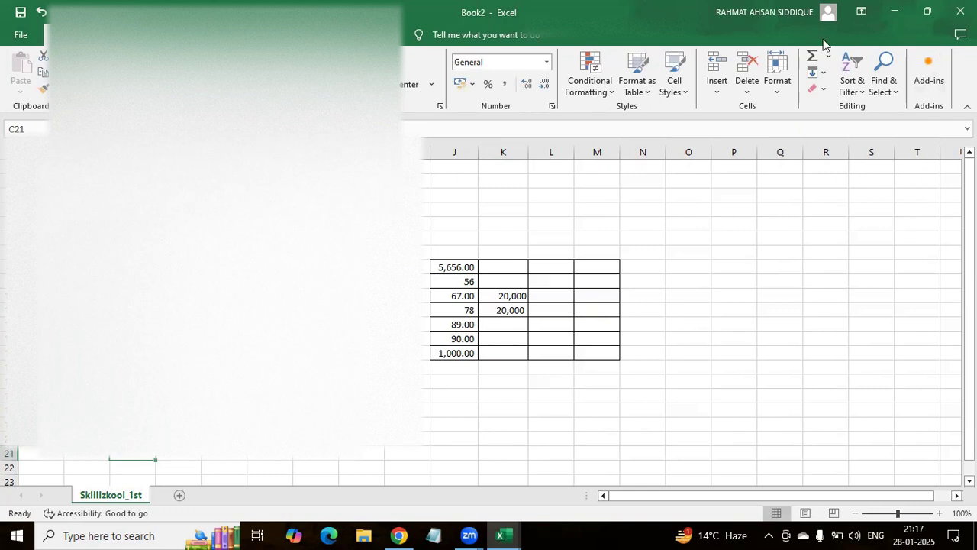
# Save the workbook to the Desktop folder as Skillizkool_1st.
pyautogui.click(19, 36)
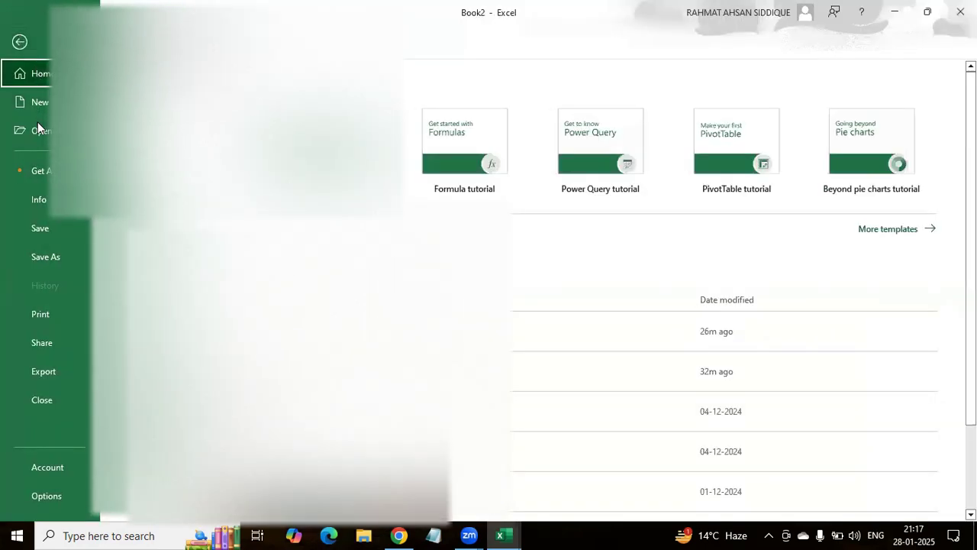
pyautogui.click(44, 258)
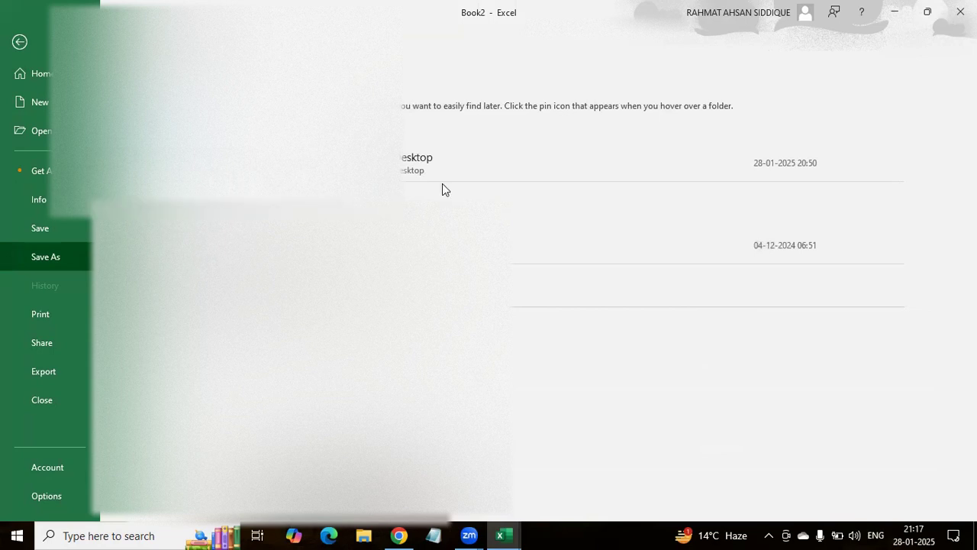
pyautogui.click(431, 163)
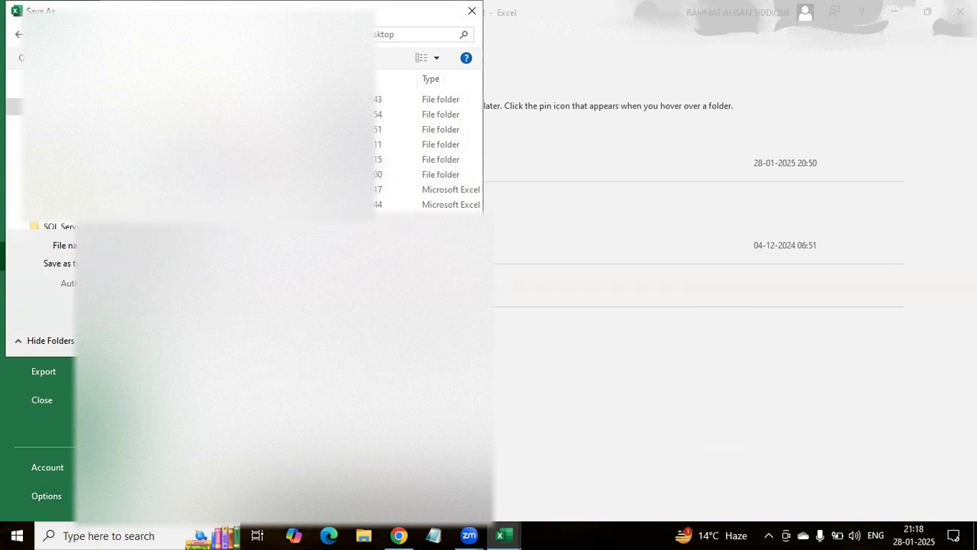
pyautogui.click(376, 339)
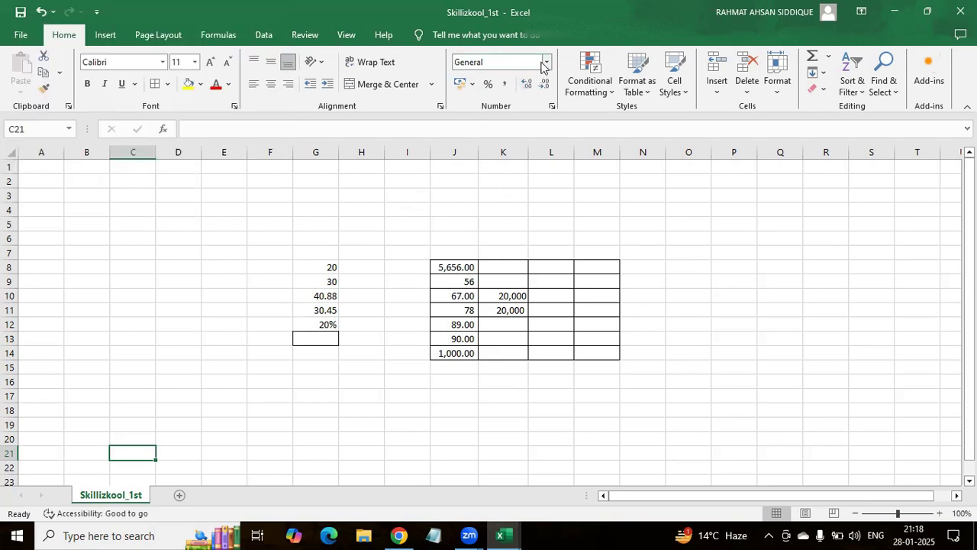
# Review the Number and Currency format options for the empty cell C21 in Format Cells, then close it without applying anything.
pyautogui.click(551, 105)
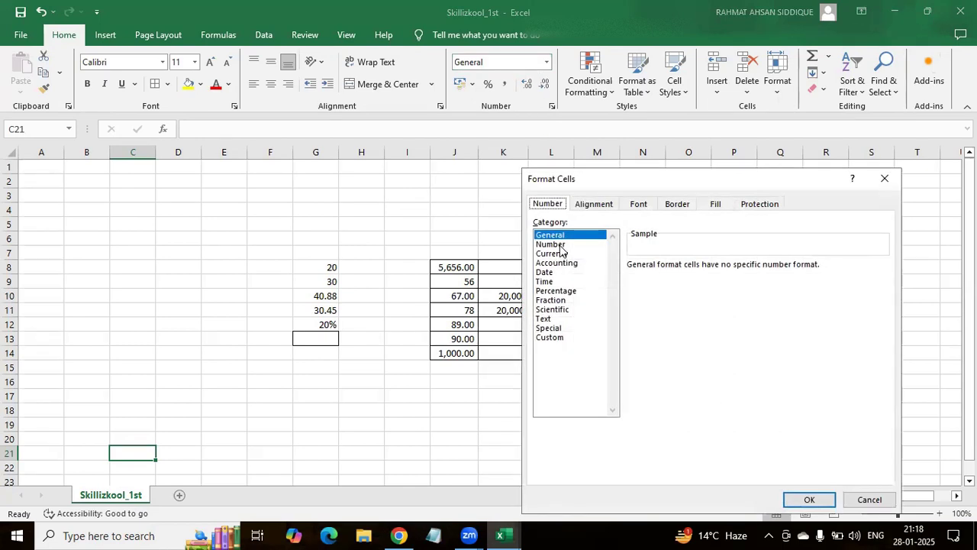
pyautogui.click(550, 245)
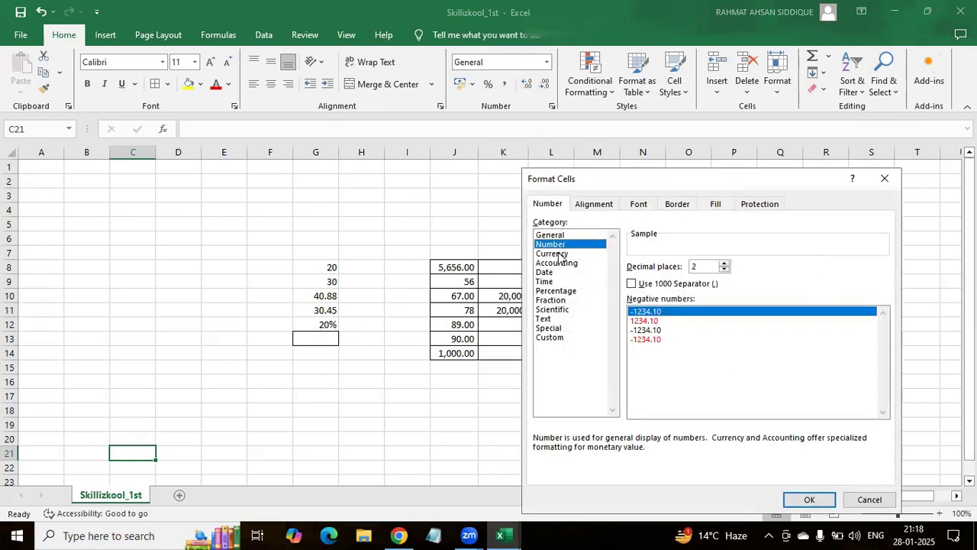
pyautogui.click(559, 255)
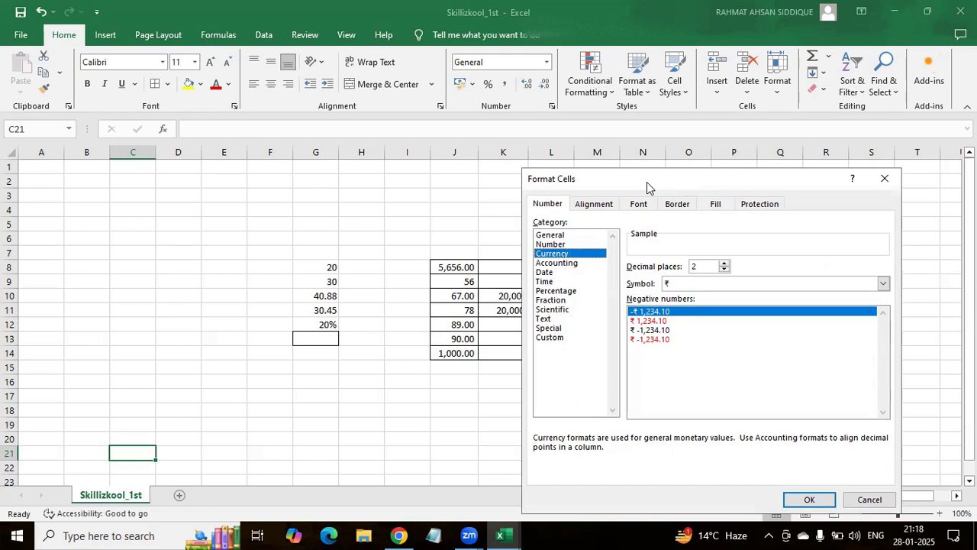
pyautogui.moveTo(647, 181); pyautogui.dragTo(184, 181)
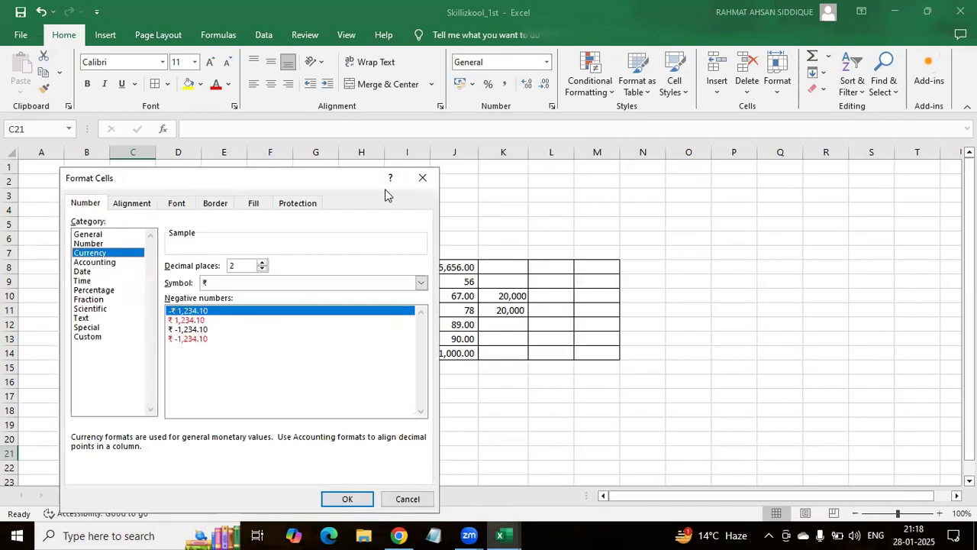
pyautogui.moveTo(307, 173); pyautogui.dragTo(877, 191)
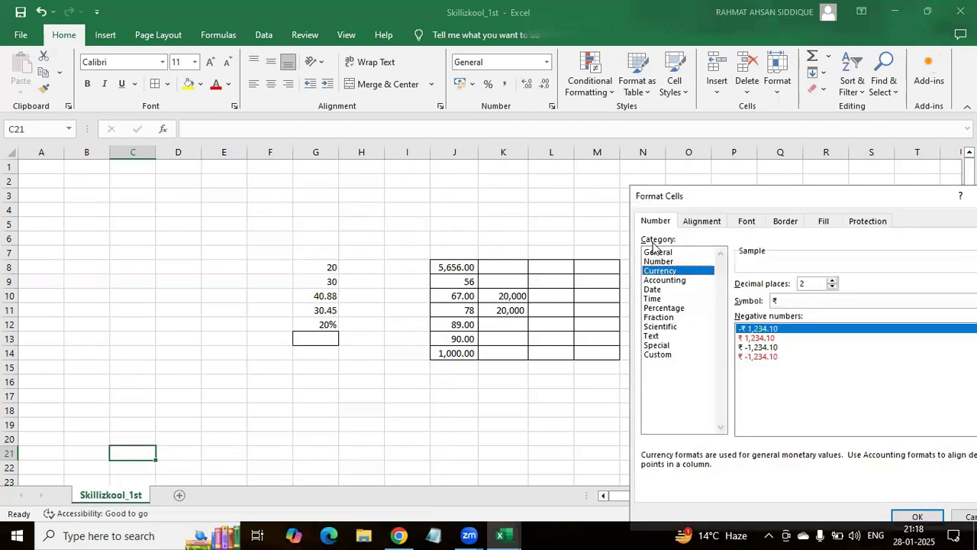
pyautogui.moveTo(811, 206); pyautogui.dragTo(710, 207)
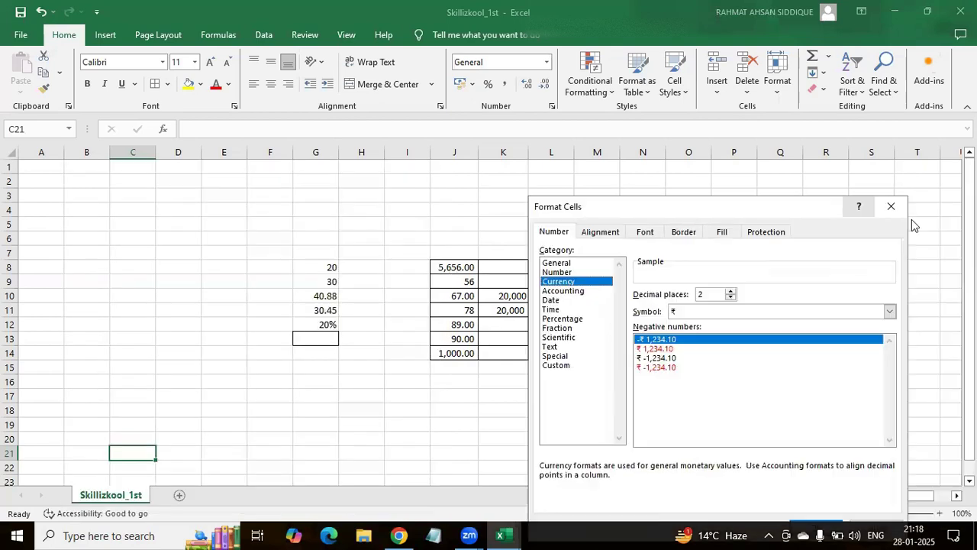
pyautogui.click(890, 204)
# Format cells J8:J14 as Currency with 0 decimal places and the ₹ symbol.
pyautogui.moveTo(441, 267); pyautogui.dragTo(456, 352)
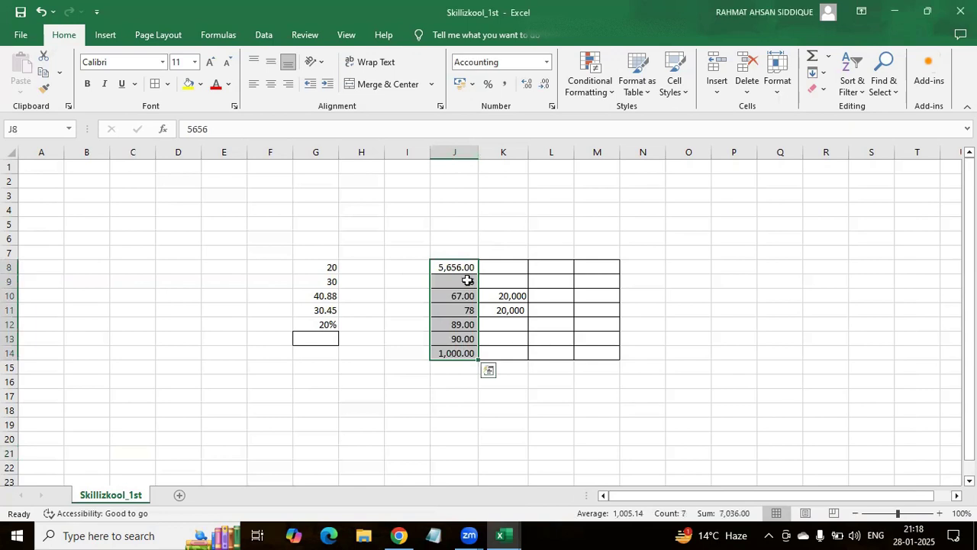
pyautogui.hotkey('ctrl', '1')
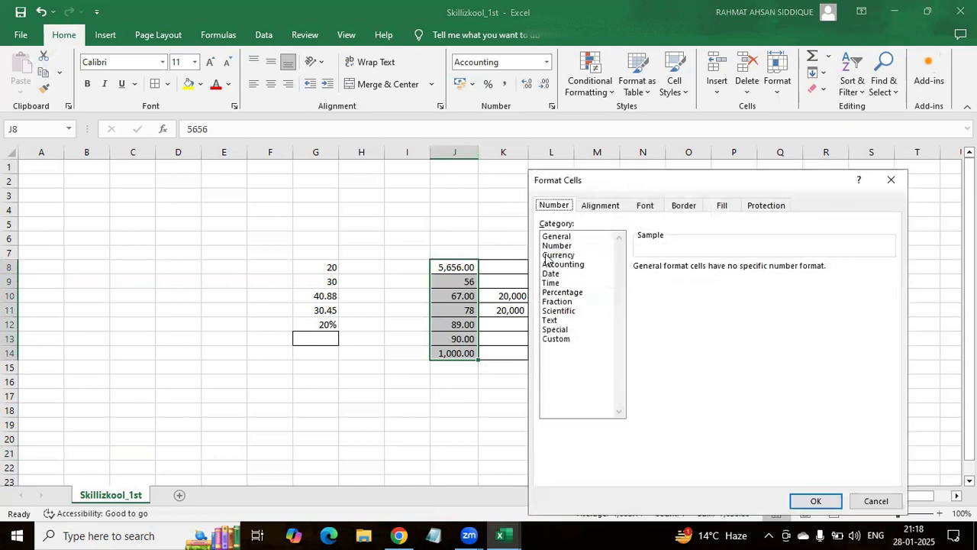
pyautogui.click(558, 255)
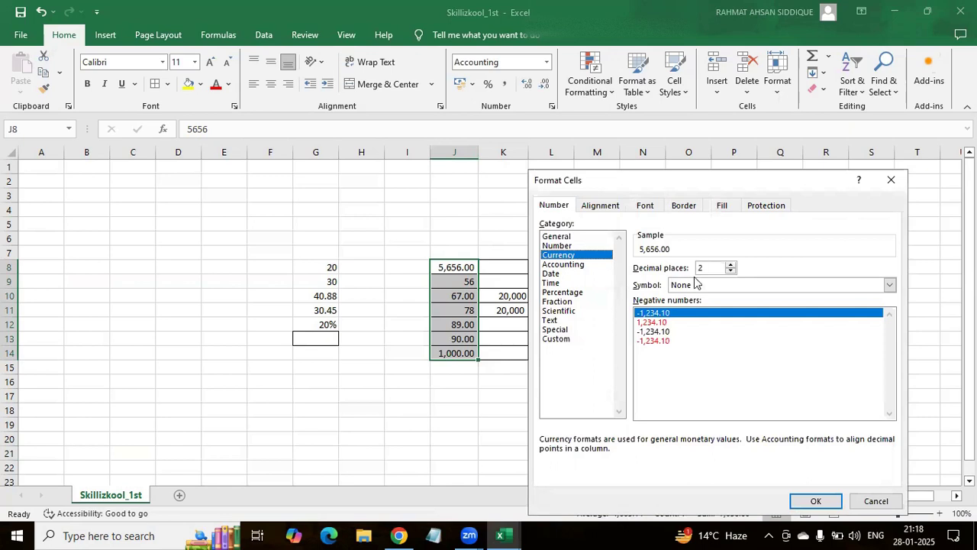
pyautogui.click(730, 272)
pyautogui.click(729, 272)
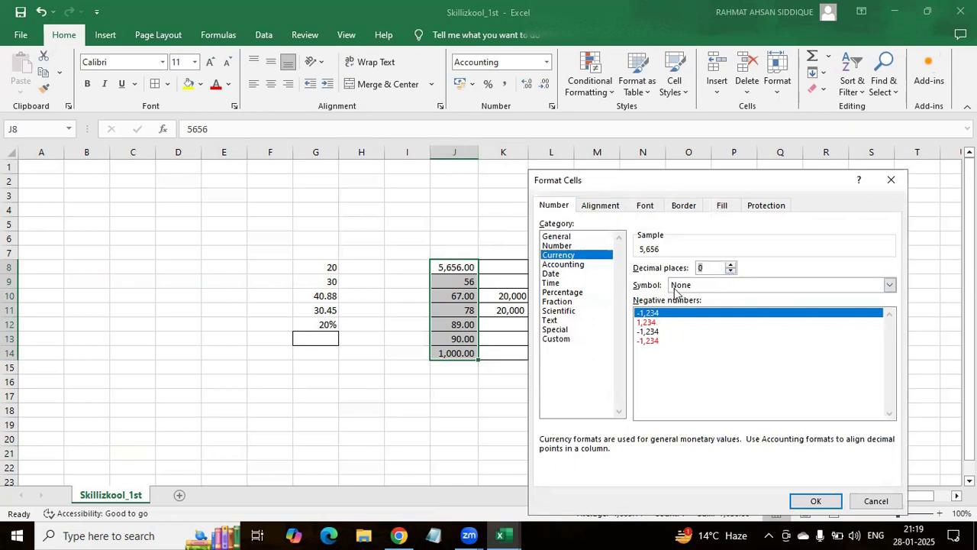
pyautogui.click(889, 285)
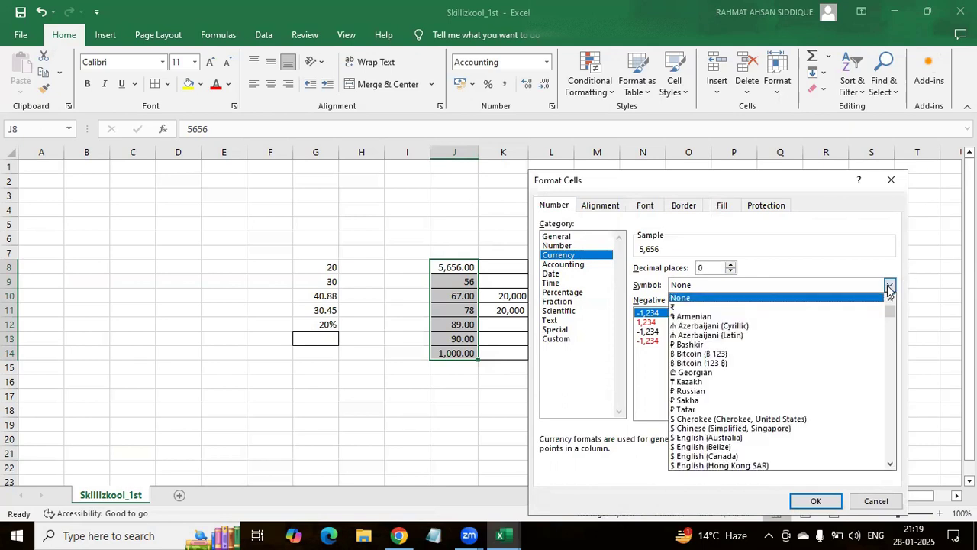
pyautogui.click(695, 307)
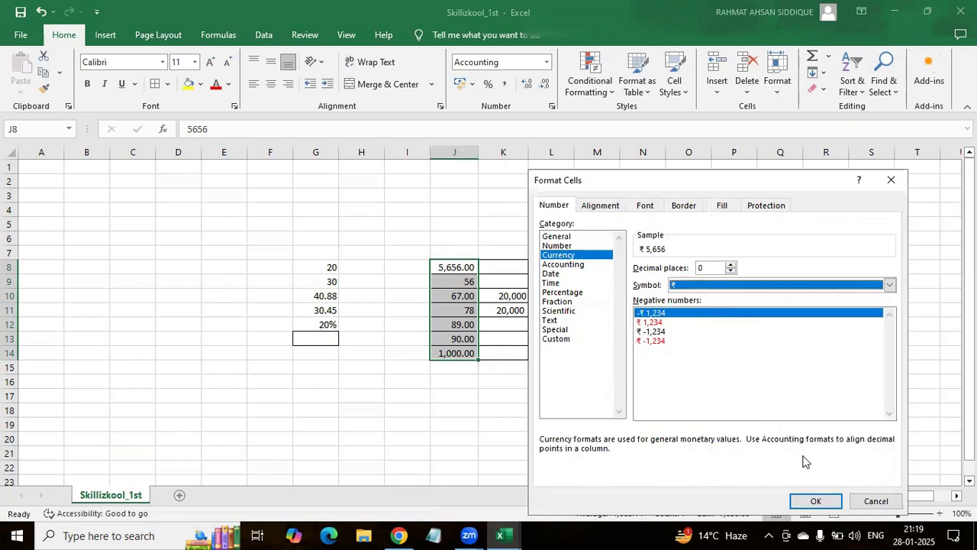
pyautogui.click(815, 501)
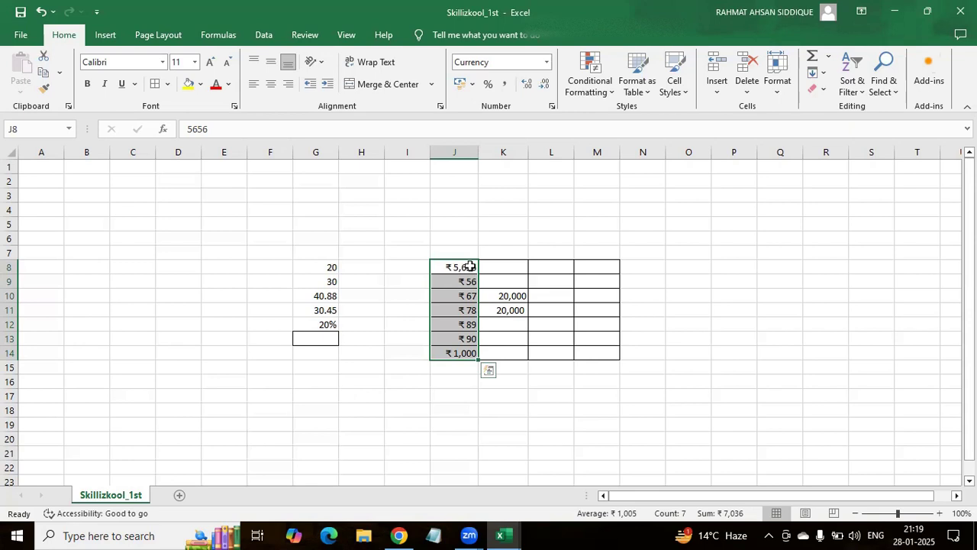
# Enter 50 in cell L9.
pyautogui.click(551, 282)
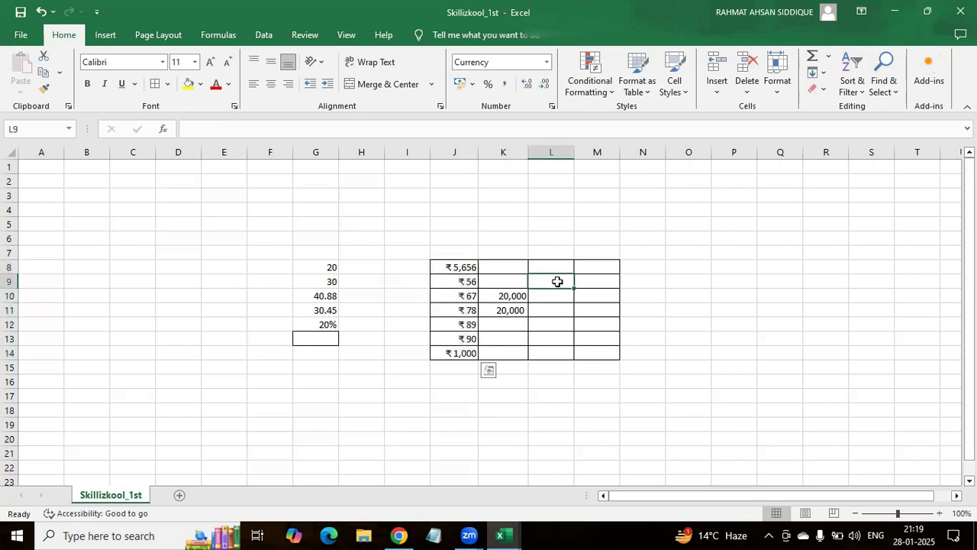
pyautogui.write('50')
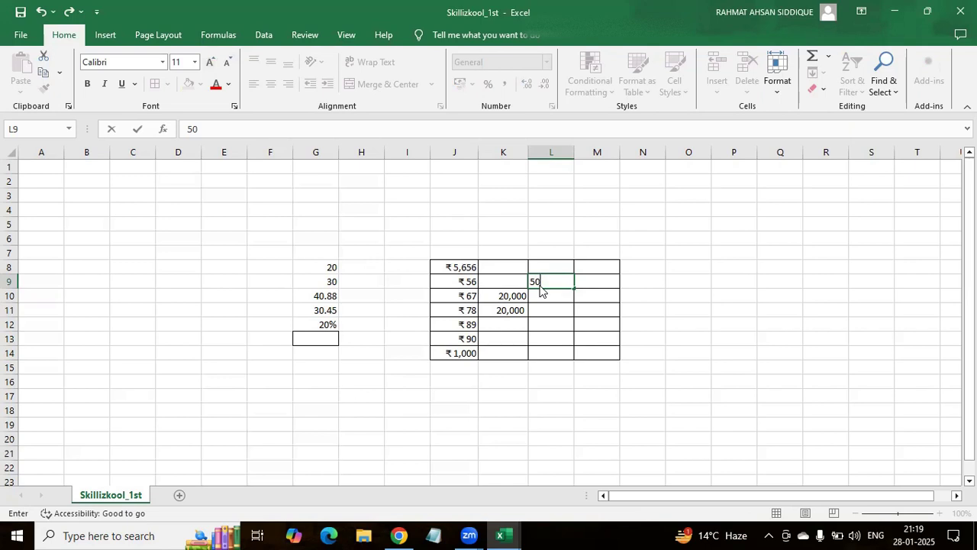
pyautogui.hotkey('ctrl', '1')
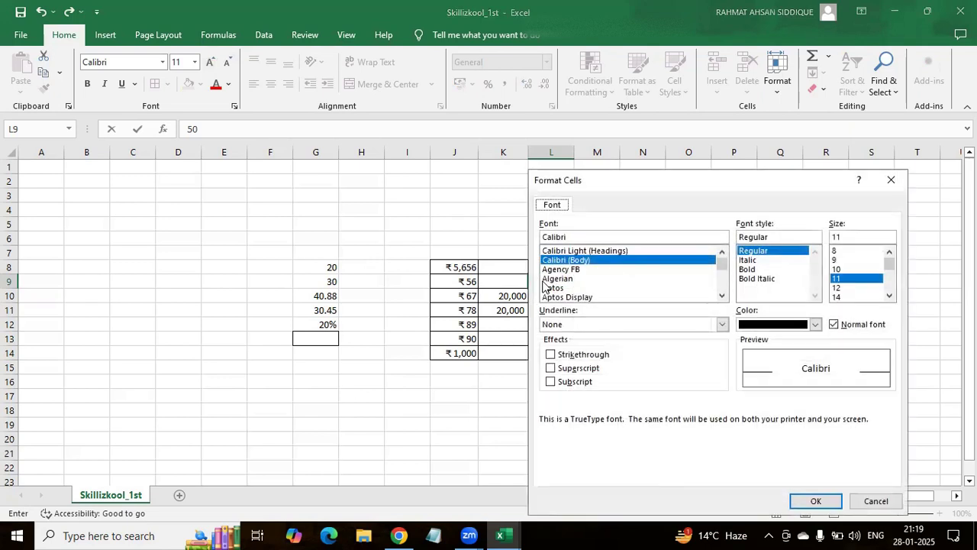
pyautogui.click(882, 181)
pyautogui.click(495, 420)
# Format cell L9 as Currency with 0 decimal places and the $ English (Australia) symbol.
pyautogui.click(562, 282)
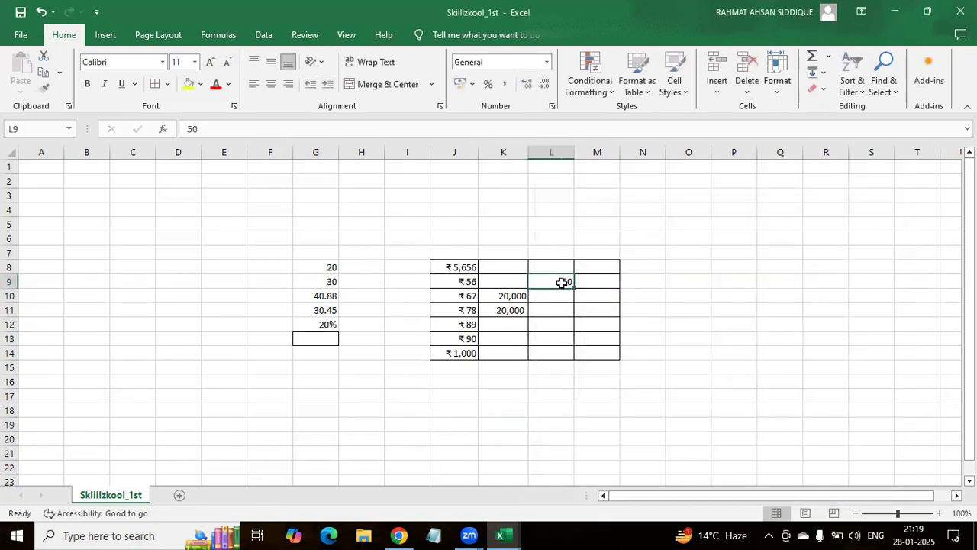
pyautogui.hotkey('ctrl', '1')
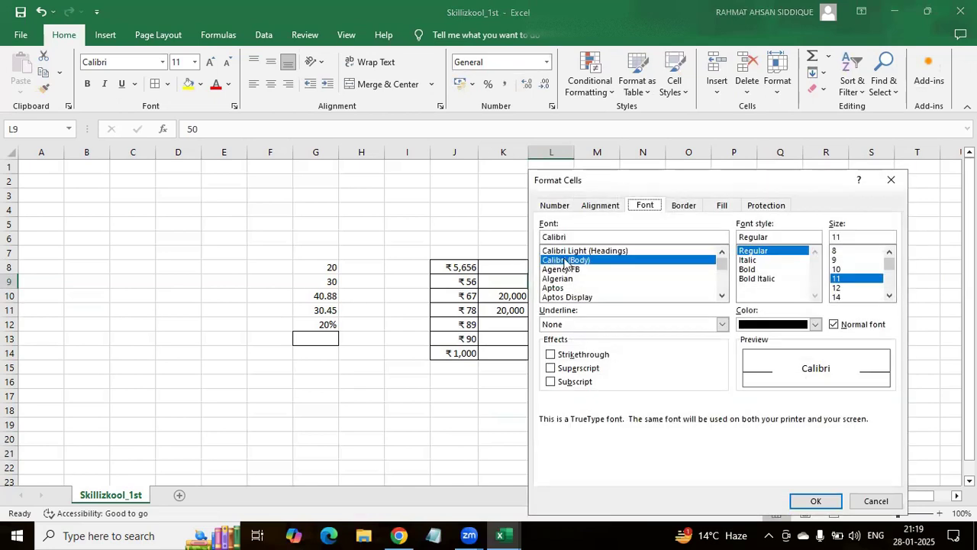
pyautogui.click(554, 206)
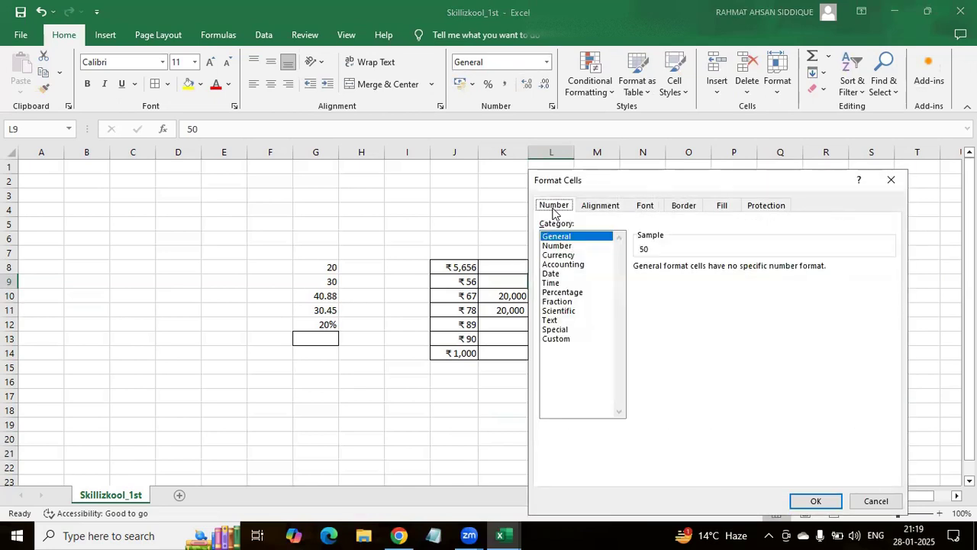
pyautogui.click(560, 255)
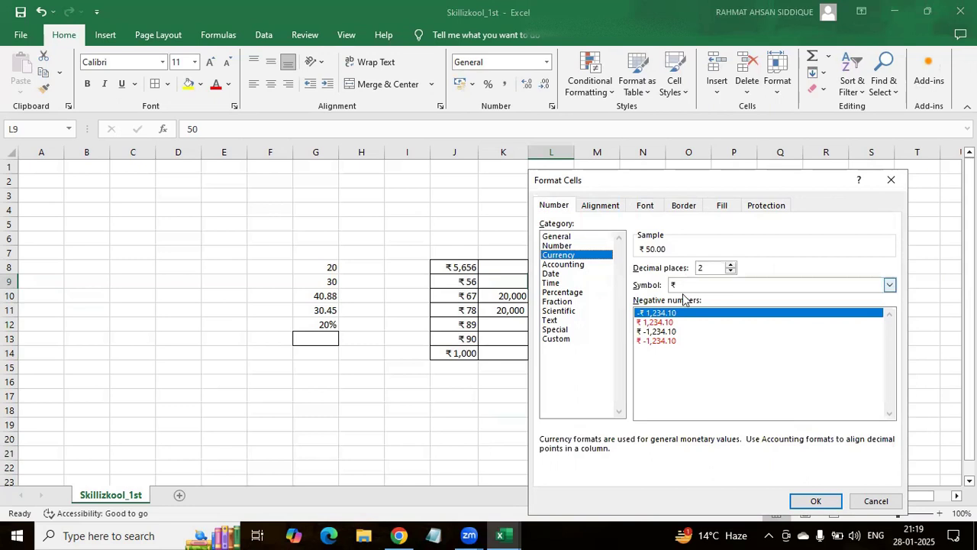
pyautogui.click(730, 271)
pyautogui.click(730, 272)
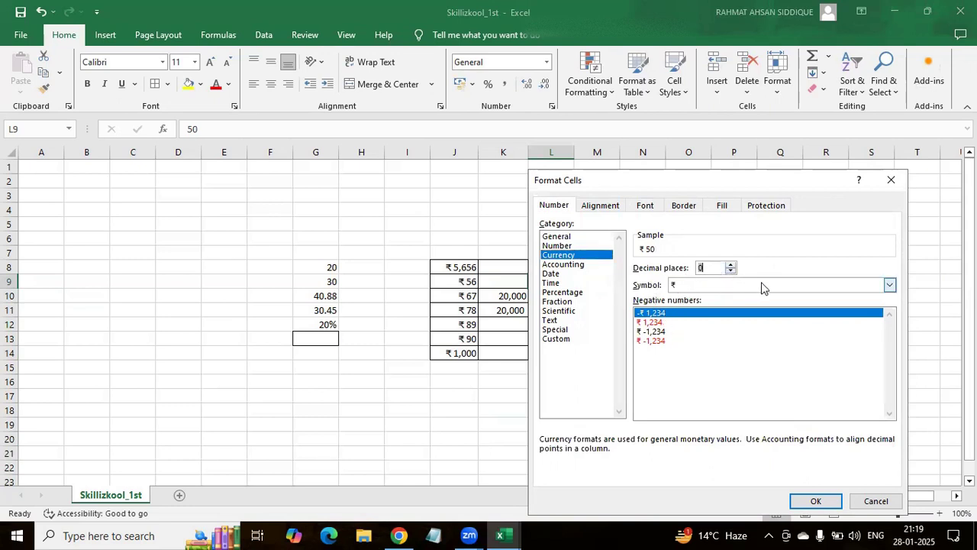
pyautogui.click(889, 285)
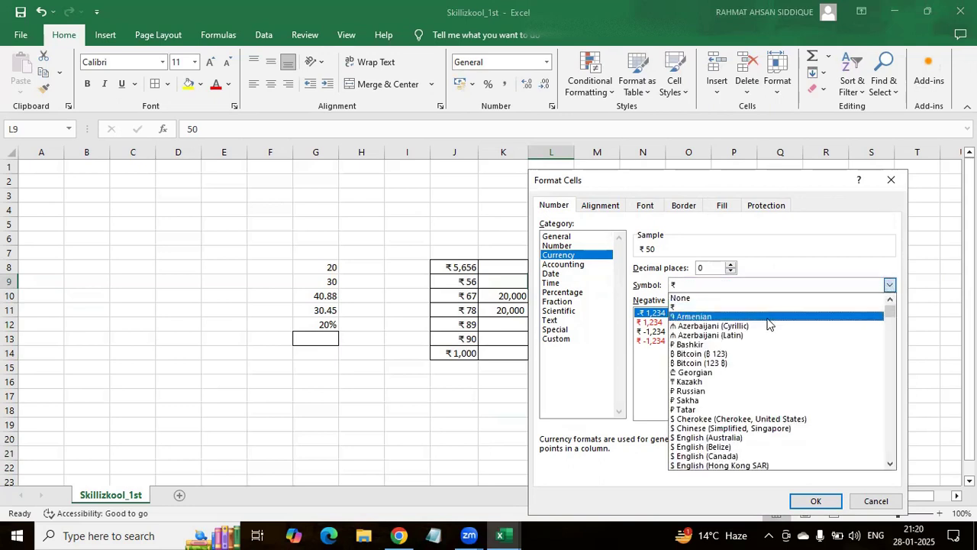
pyautogui.scroll(-1, 767, 320)
pyautogui.scroll(1, 767, 320)
pyautogui.click(696, 438)
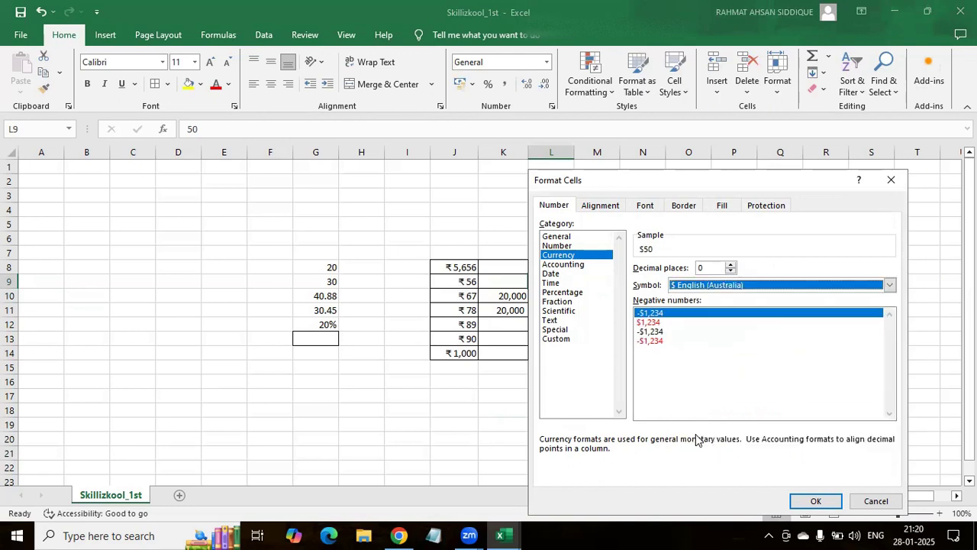
pyautogui.click(823, 501)
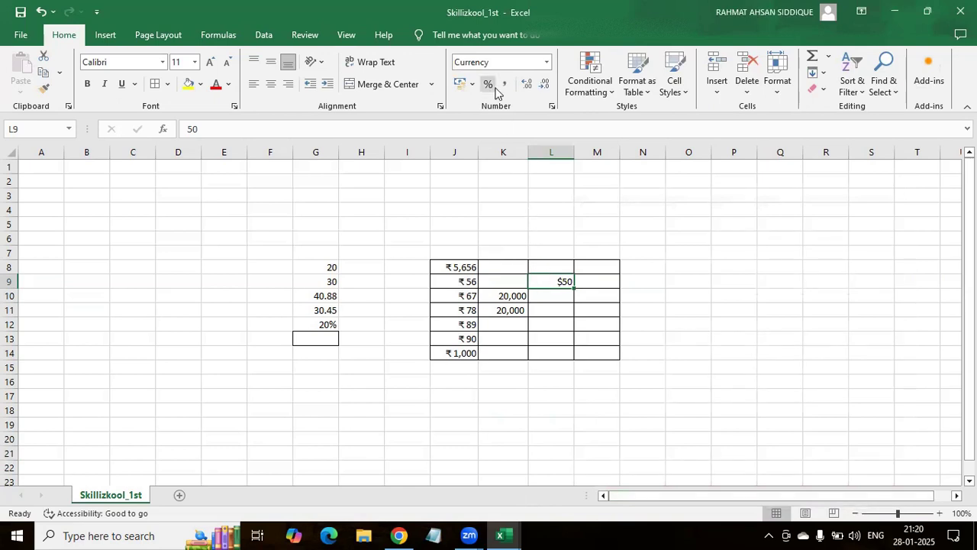
# Review the Accounting, Date, Percentage and Time format options for cell K10 in Format Cells without applying any.
pyautogui.click(511, 292)
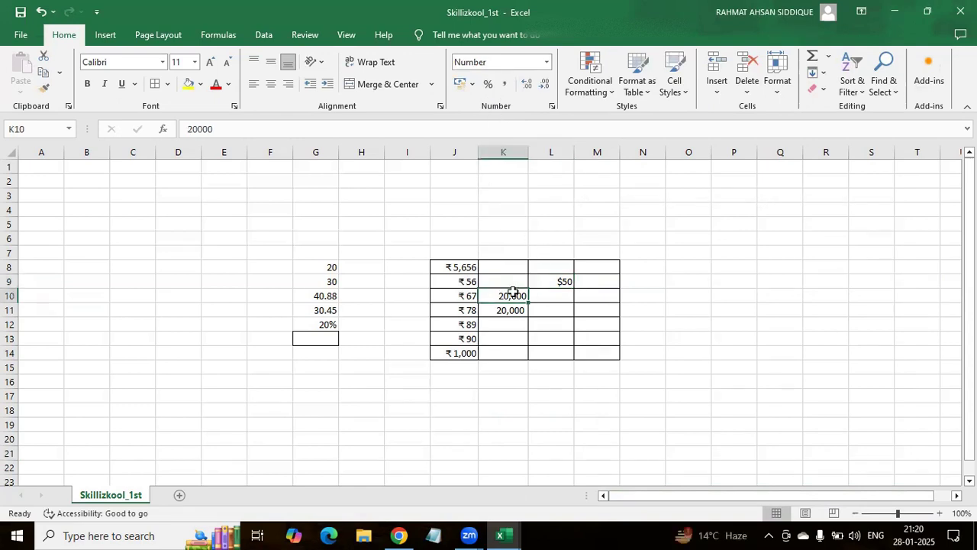
pyautogui.hotkey('ctrl', '1')
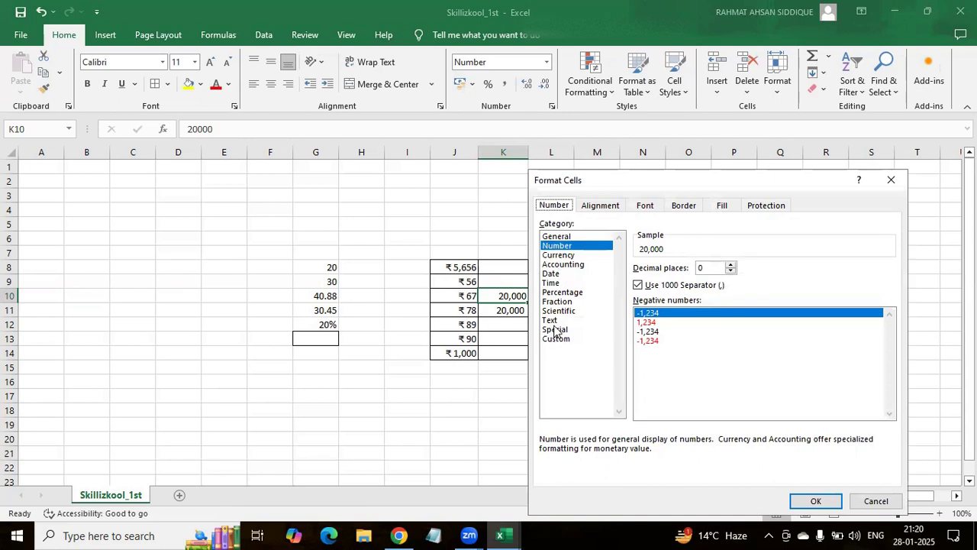
pyautogui.click(559, 265)
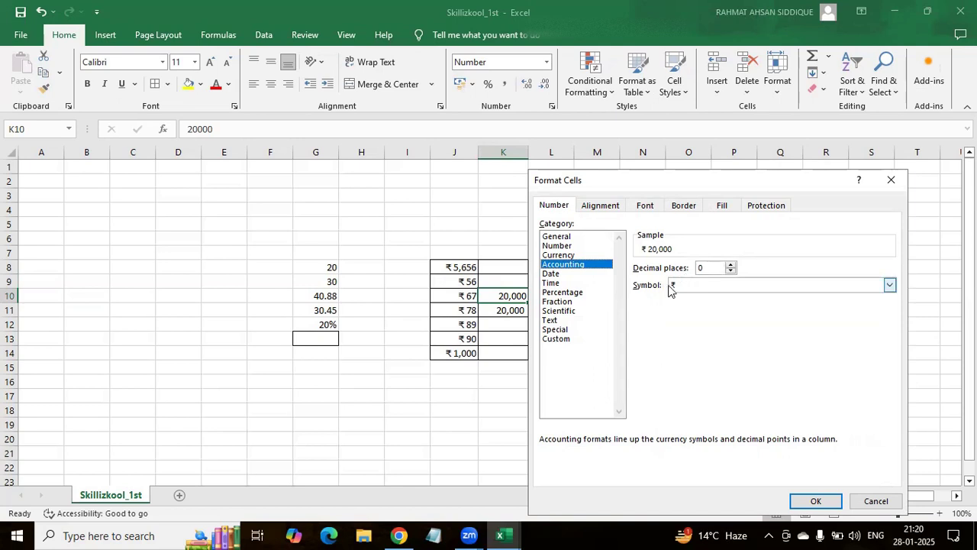
pyautogui.click(562, 274)
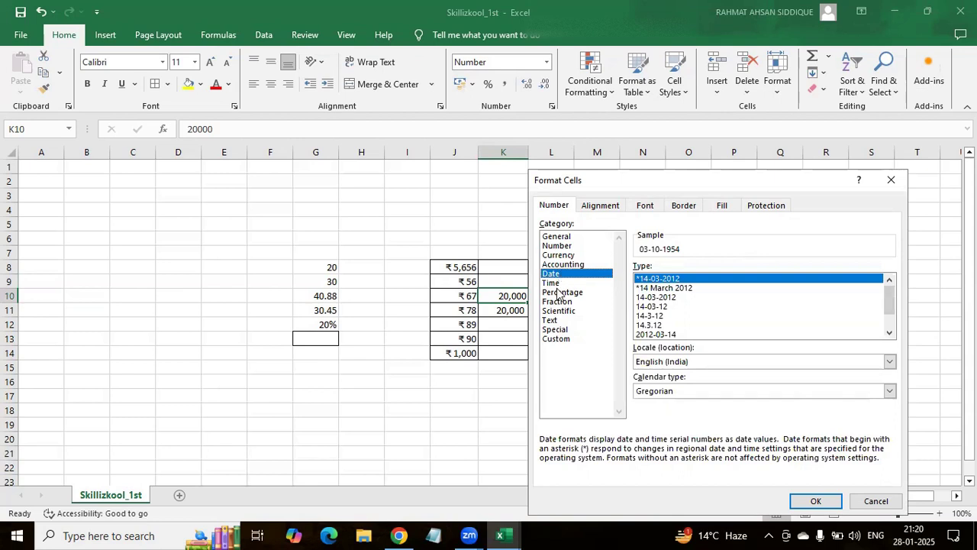
pyautogui.click(561, 292)
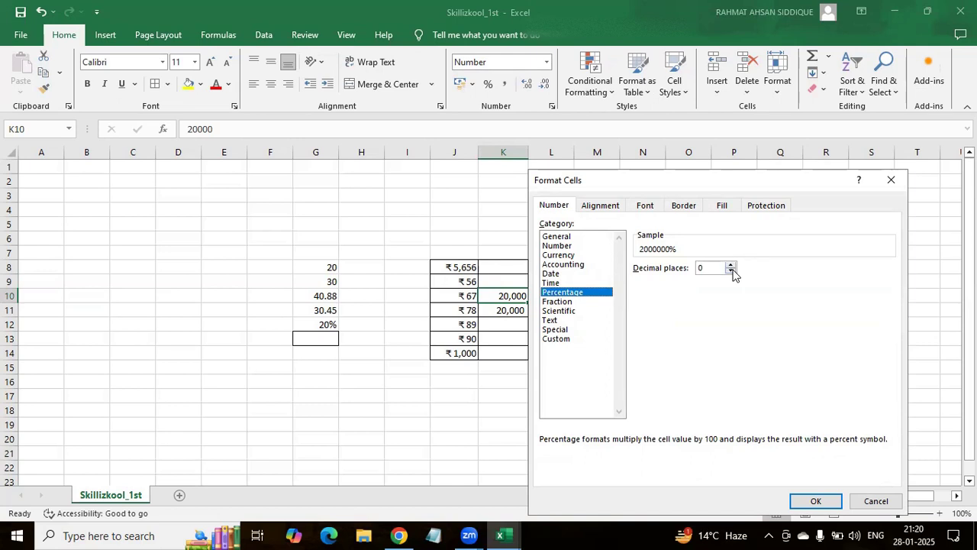
pyautogui.click(560, 283)
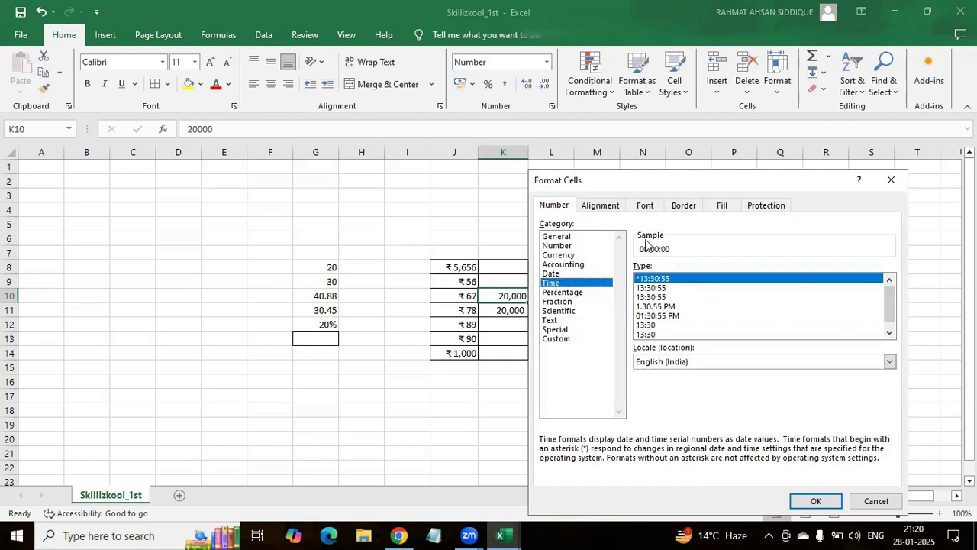
pyautogui.click(891, 179)
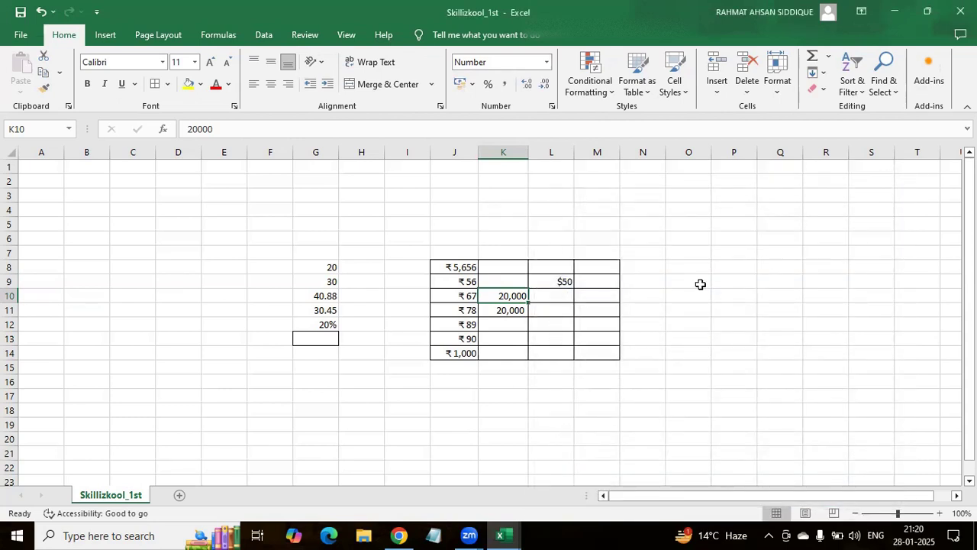
# View the quick list of number formats for cell K10 and its More Number Formats options without changing the format.
pyautogui.click(547, 64)
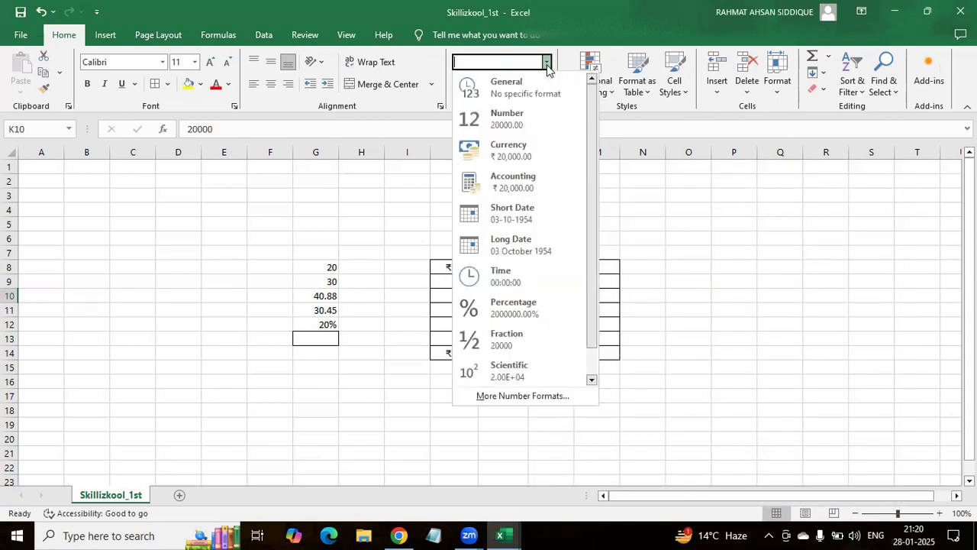
pyautogui.click(519, 395)
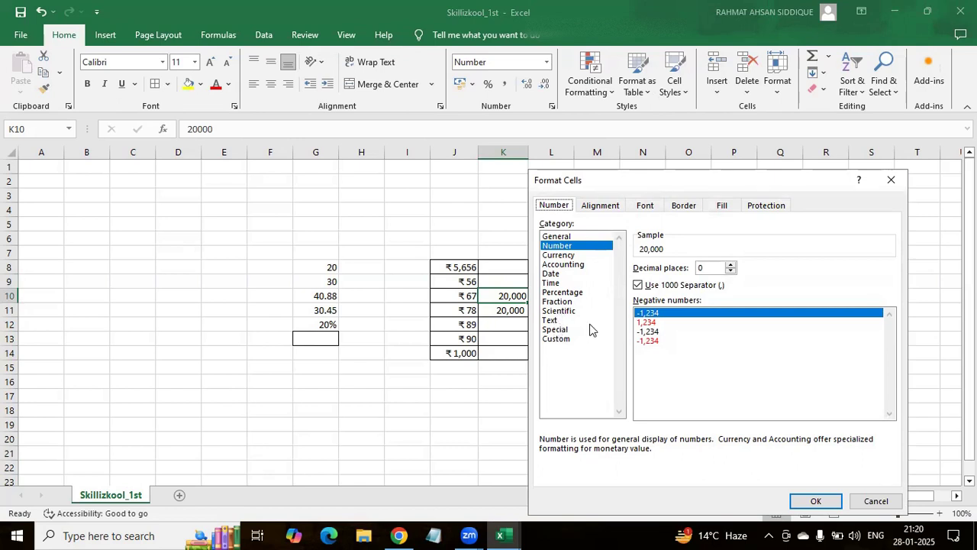
pyautogui.click(898, 182)
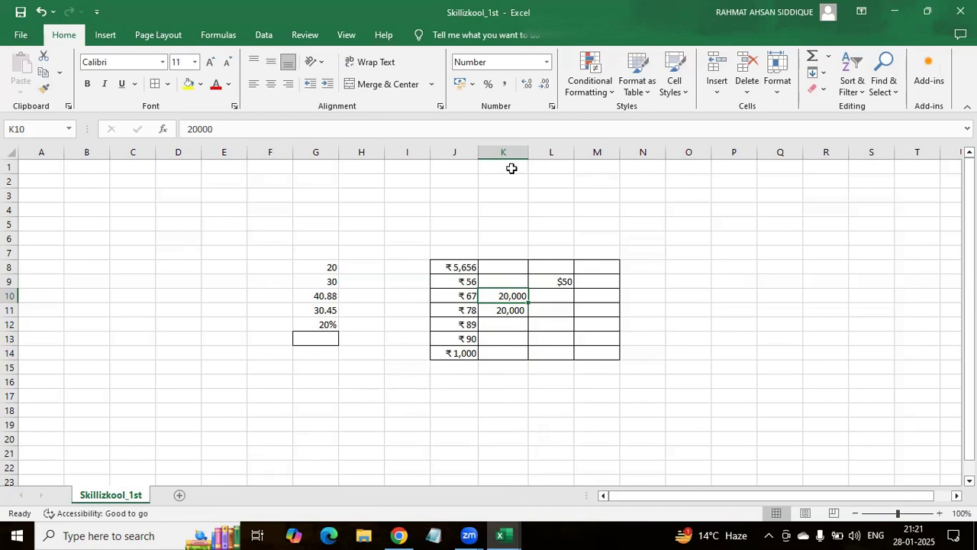
pyautogui.click(609, 38)
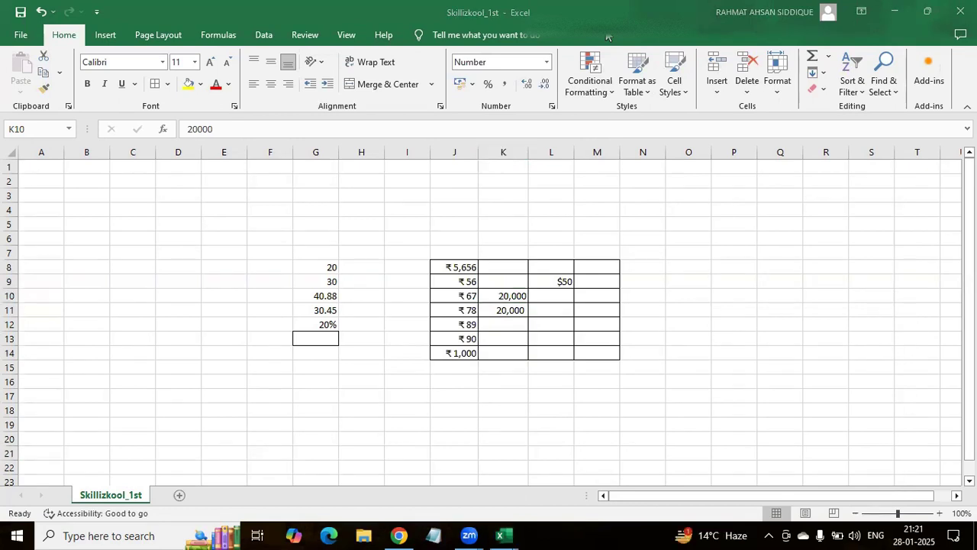